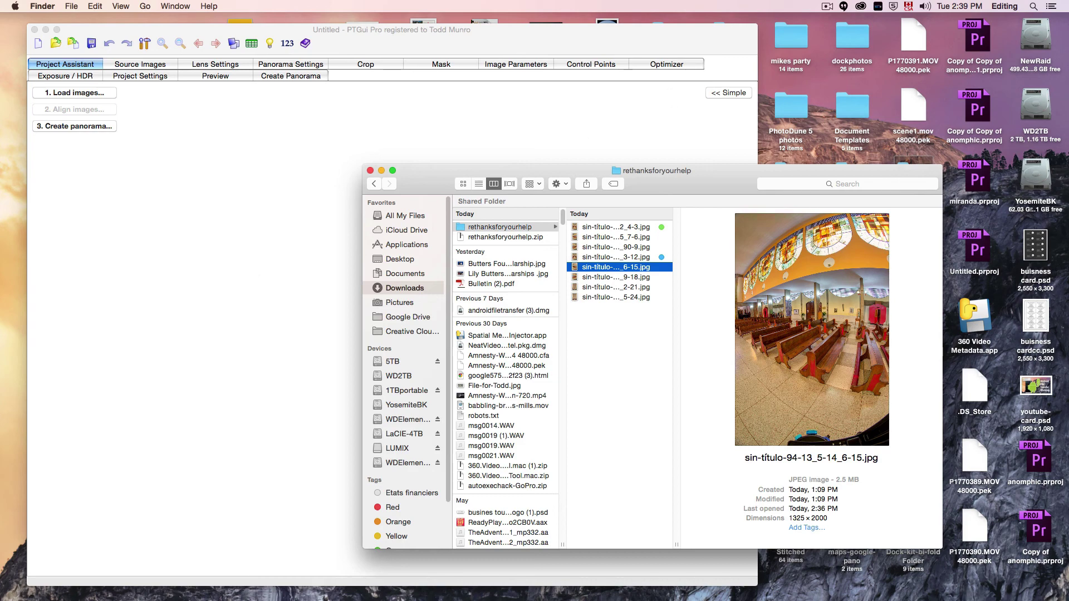
# Step: Move the DSC_0208.JPG Preview window to the left, beside the Finder folder
pyautogui.moveTo(754, 28); pyautogui.dragTo(375, 76)
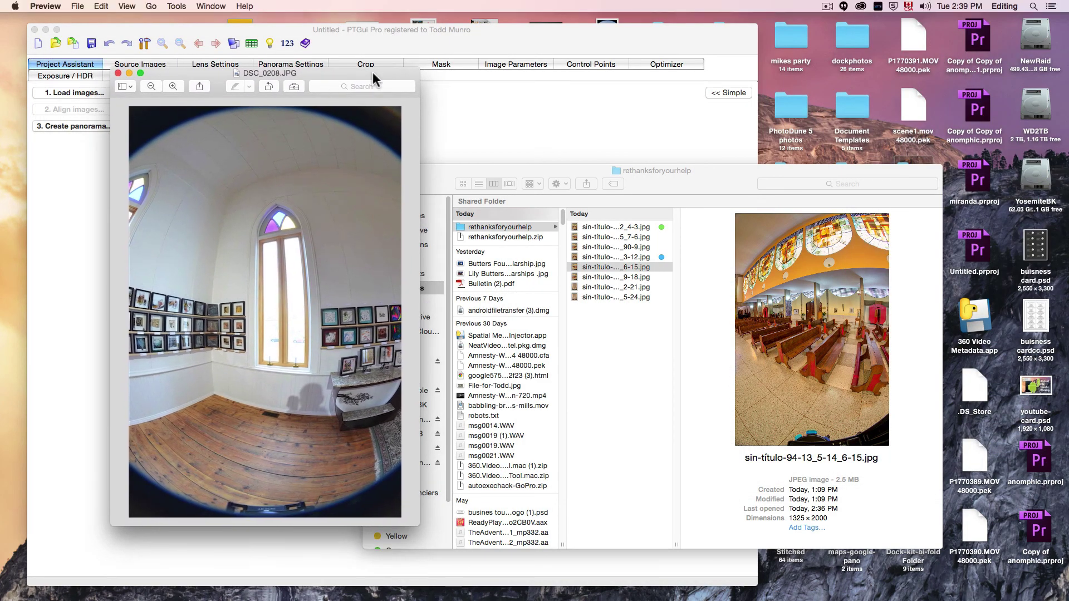
pyautogui.doubleClick(615, 268)
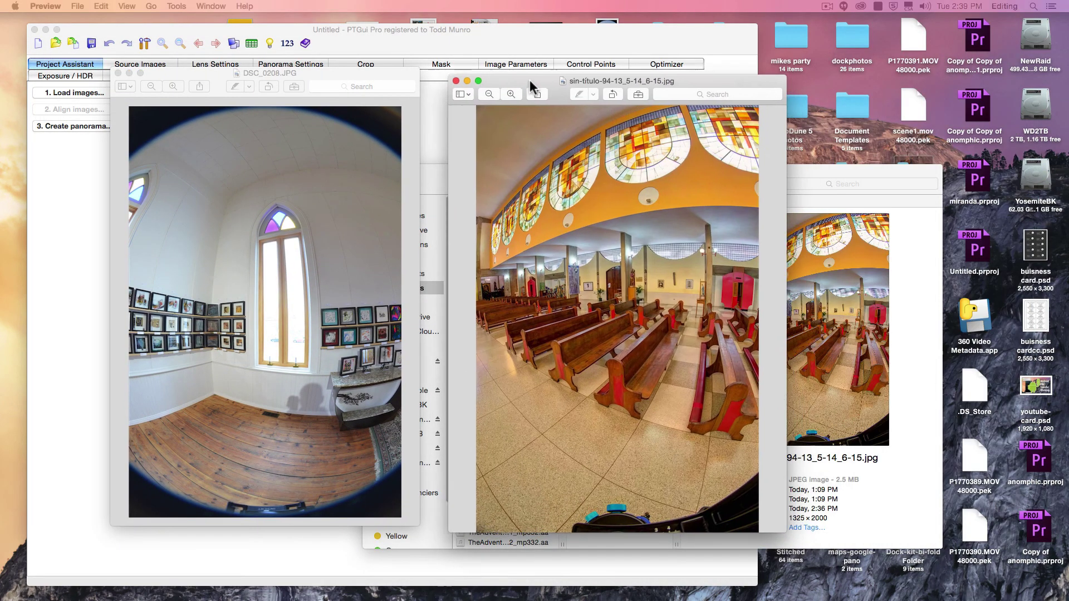
pyautogui.moveTo(534, 87); pyautogui.dragTo(510, 75)
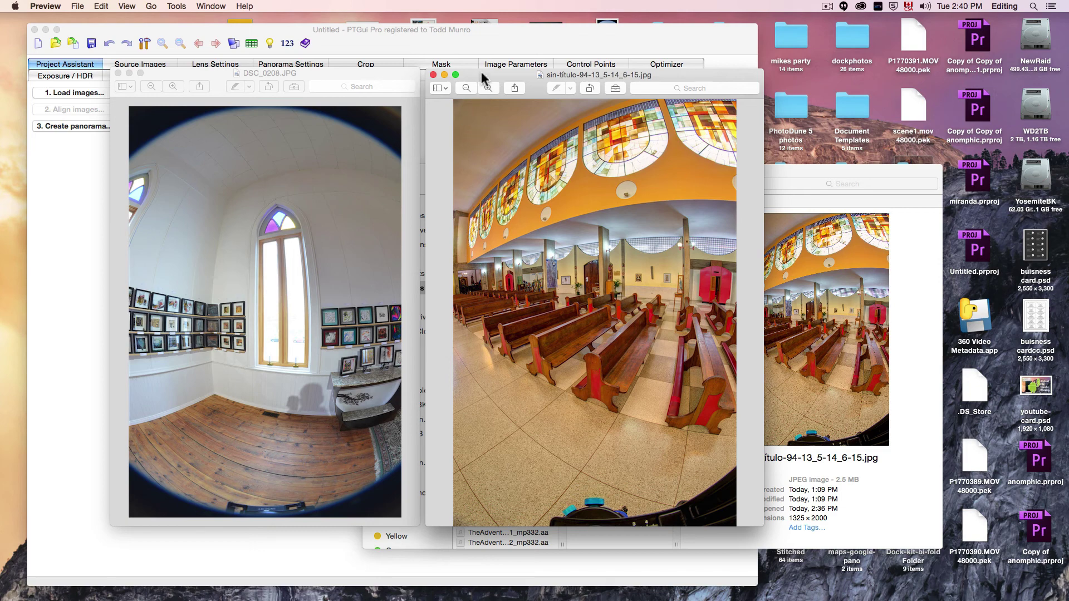
pyautogui.moveTo(480, 70); pyautogui.dragTo(1068, 67)
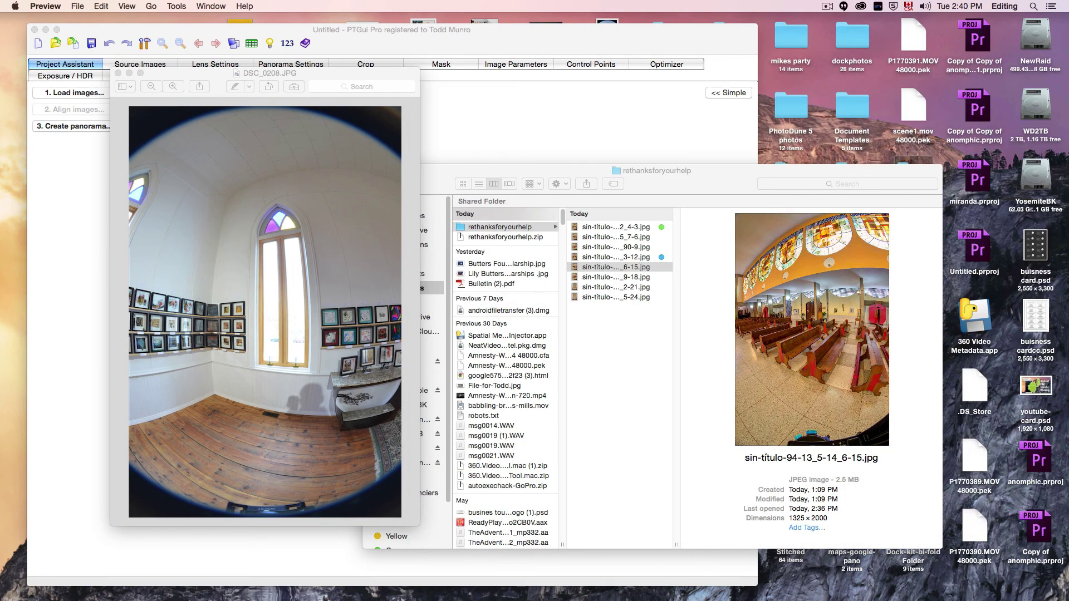
# Step: Minimize the DSC_0208.JPG photo and preview the church images in the rethanksforyourhelp folder
pyautogui.press('super+m')
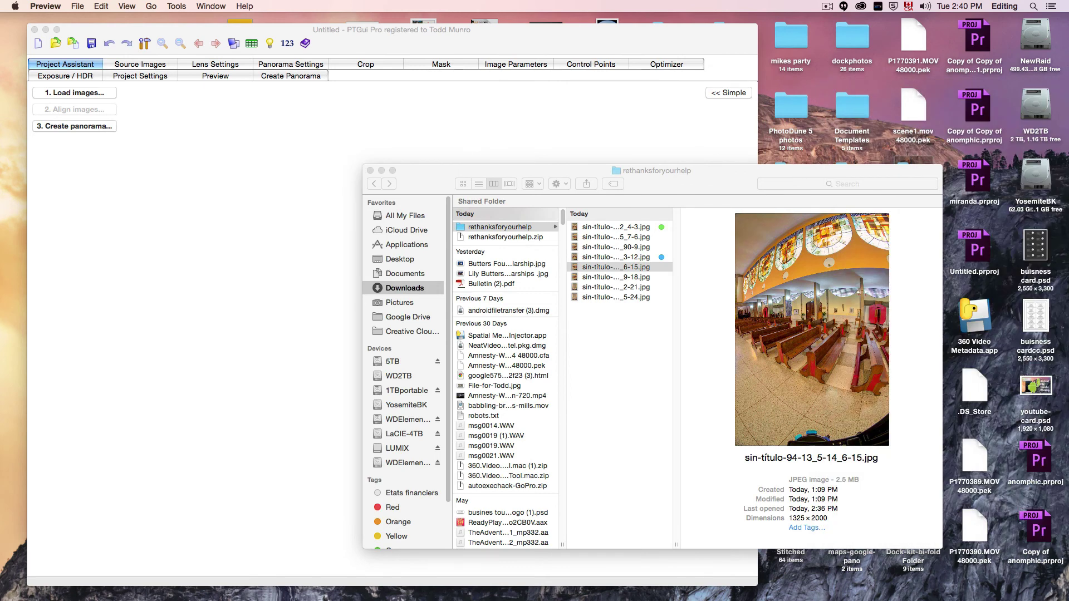
pyautogui.click(606, 226)
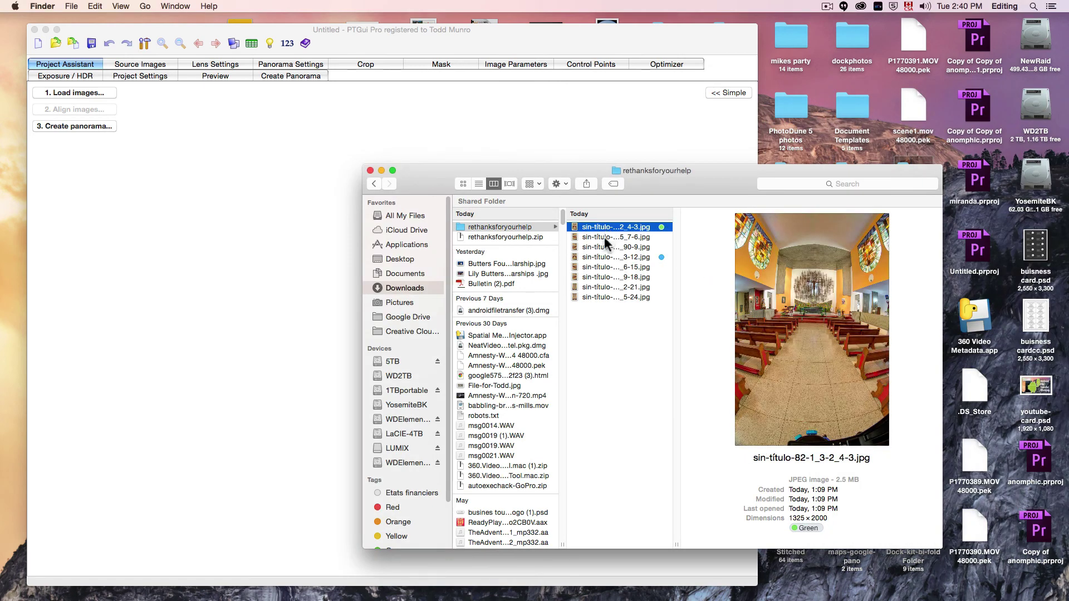
pyautogui.click(604, 236)
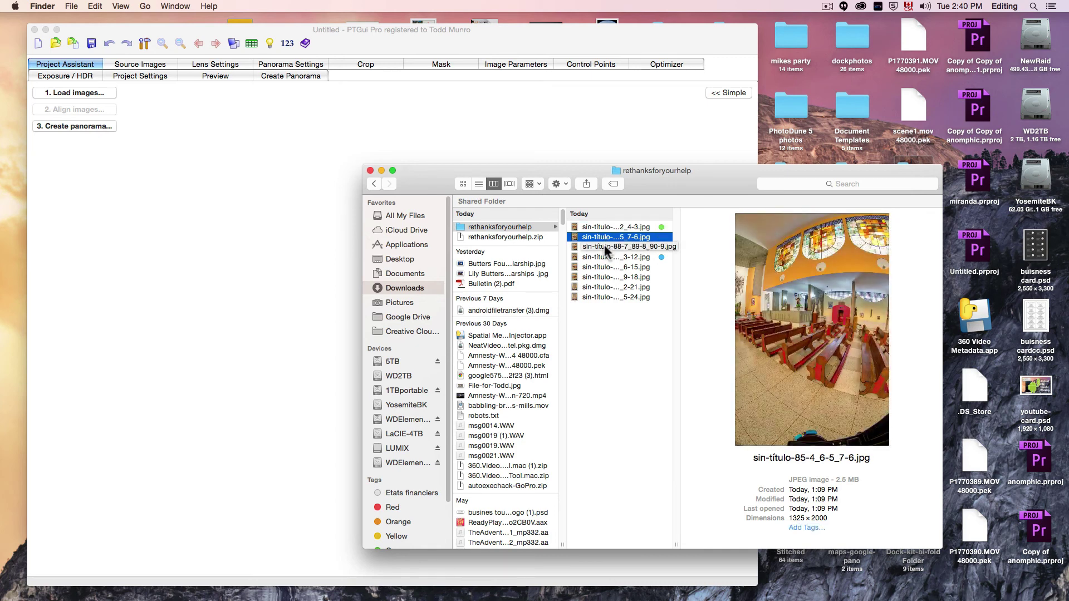
pyautogui.click(607, 225)
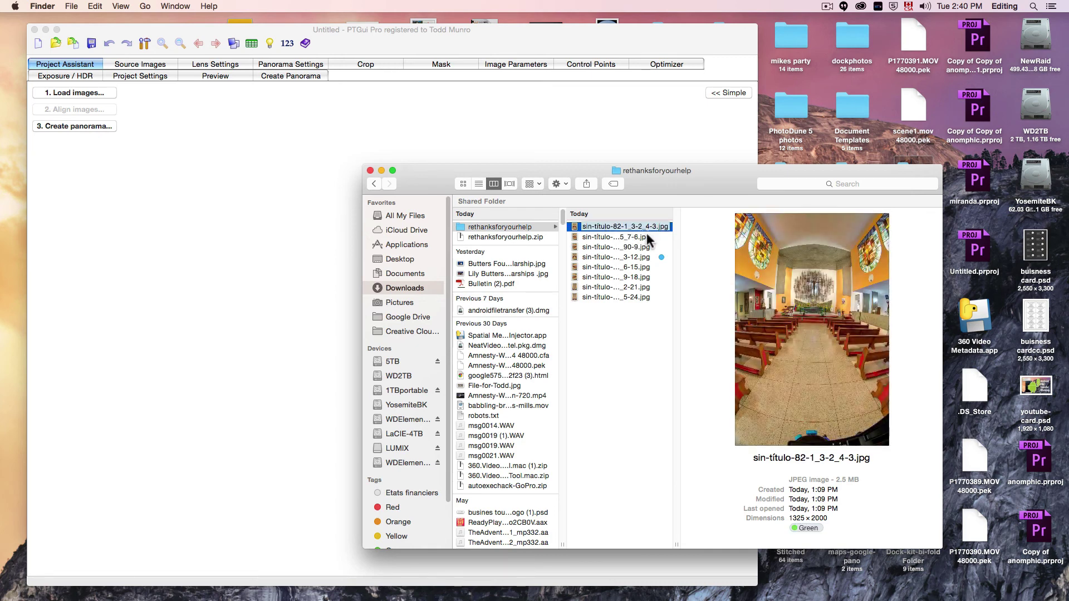
pyautogui.click(621, 257)
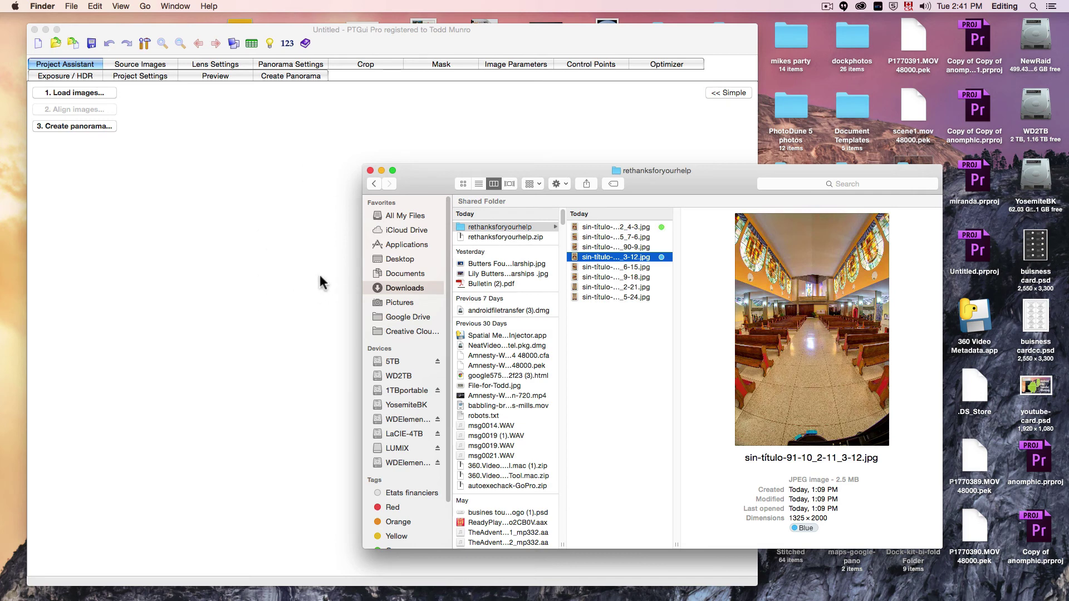
pyautogui.click(624, 237)
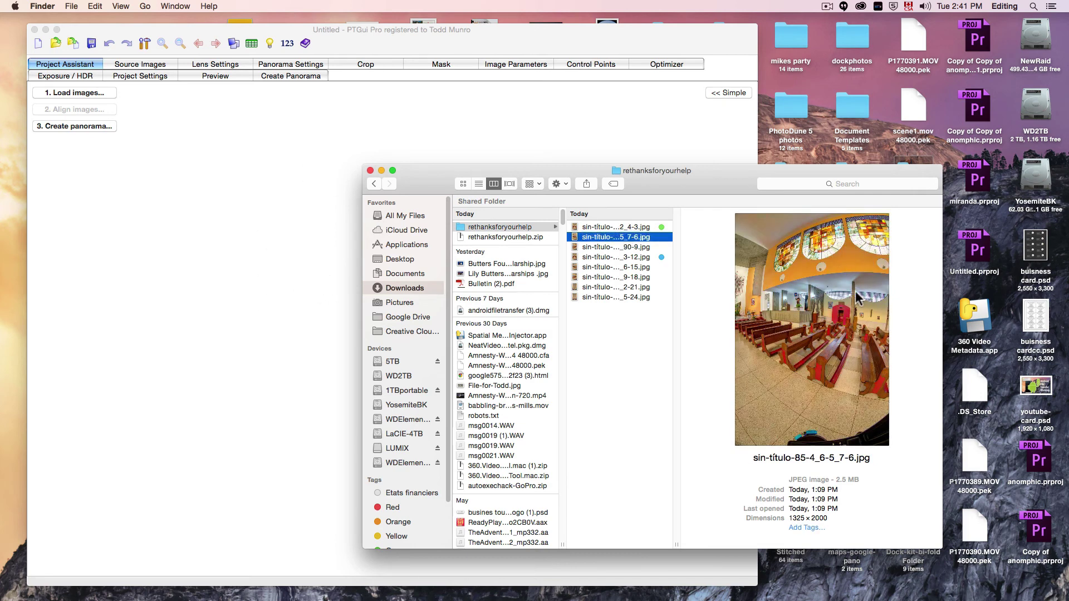
pyautogui.click(643, 248)
# Step: Enlarge the Finder window for bigger previews and review the green- and blue-tagged images
pyautogui.moveTo(706, 179); pyautogui.dragTo(421, 132)
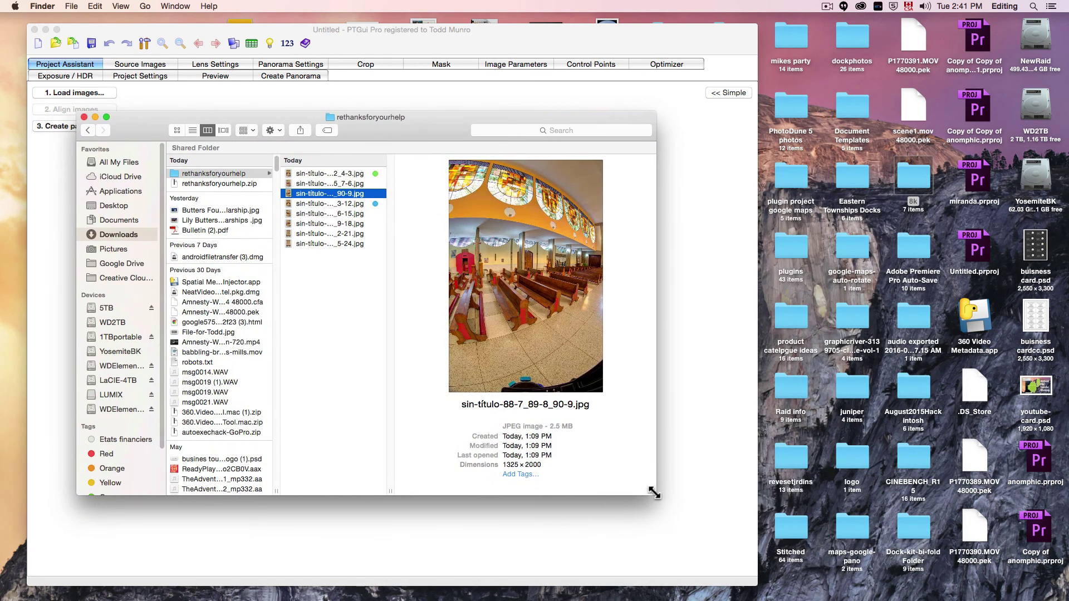
pyautogui.moveTo(654, 492); pyautogui.dragTo(834, 600)
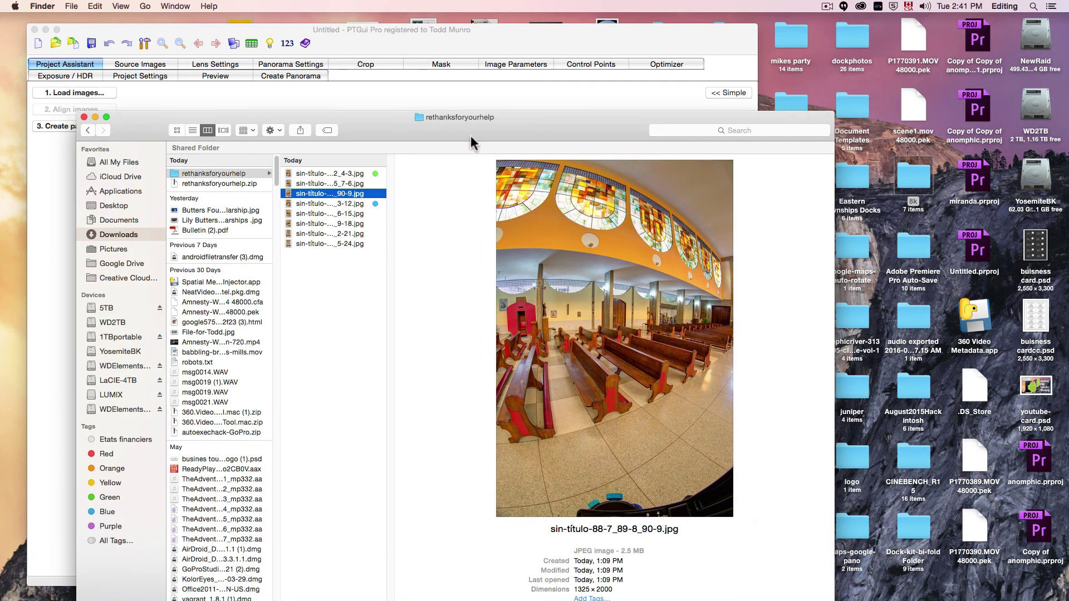
pyautogui.moveTo(470, 135); pyautogui.dragTo(418, 57)
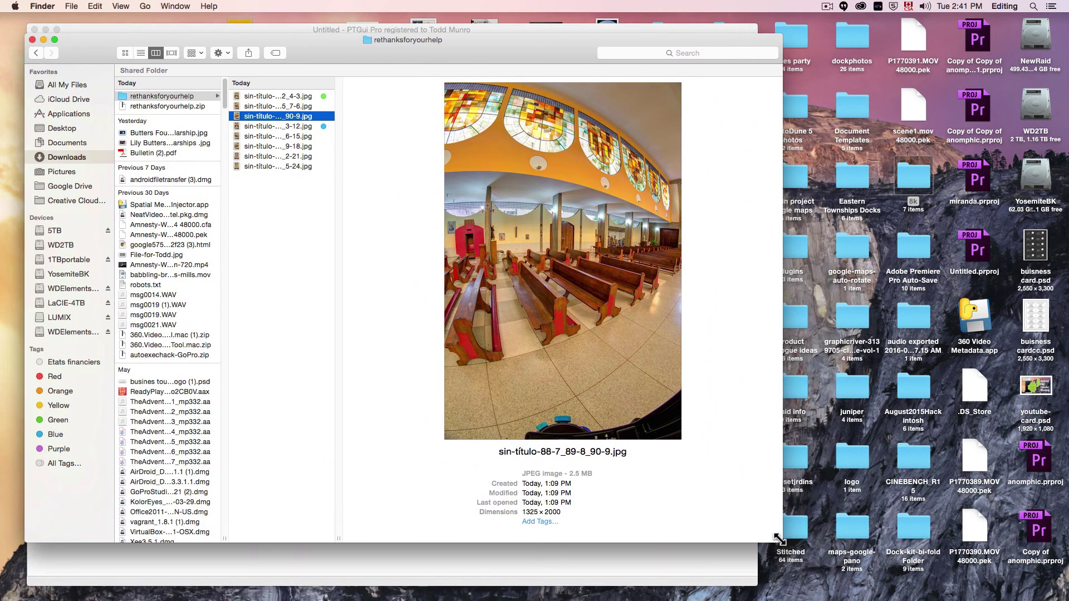
pyautogui.moveTo(783, 543); pyautogui.dragTo(826, 594)
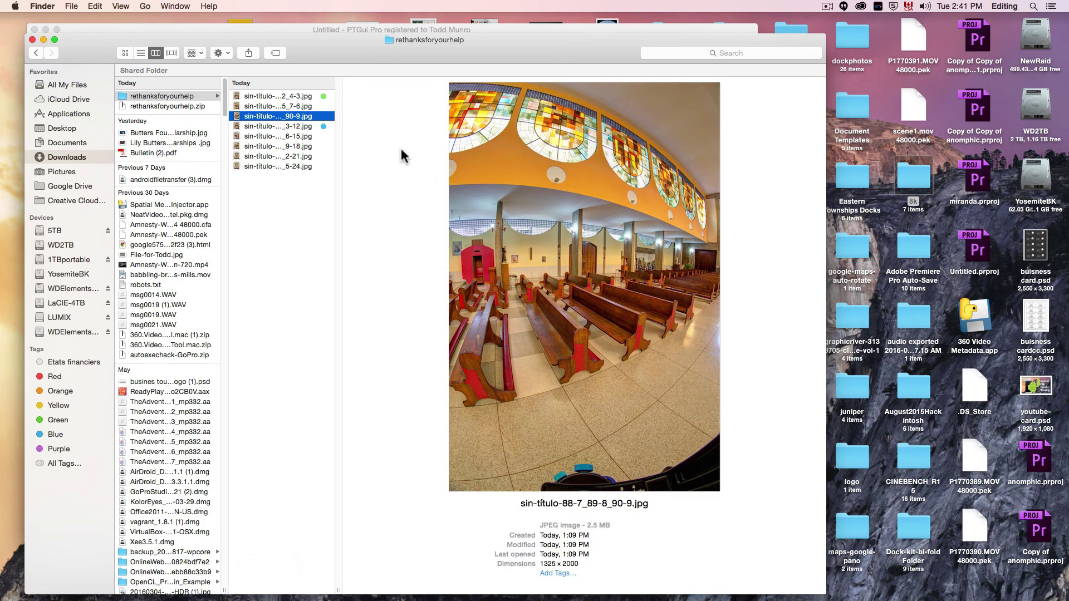
pyautogui.click(301, 106)
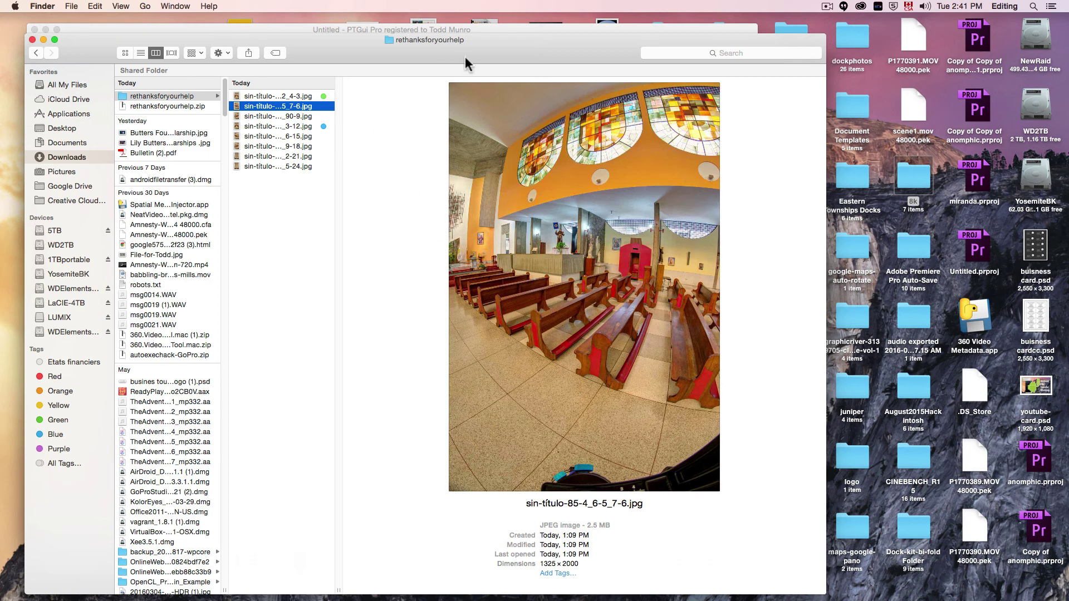
pyautogui.moveTo(485, 55); pyautogui.dragTo(729, 68)
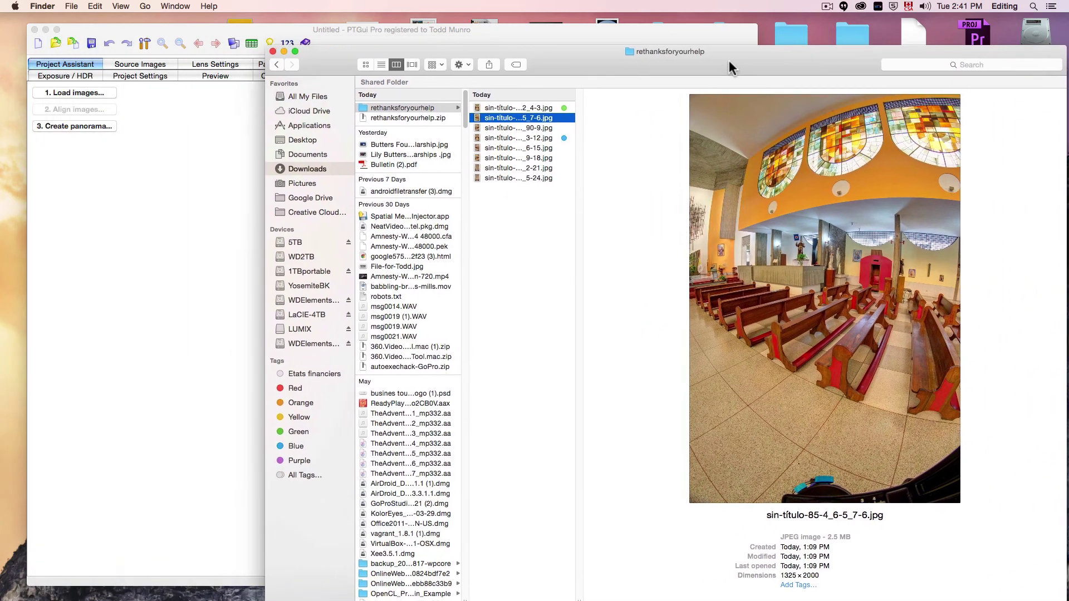
pyautogui.click(526, 108)
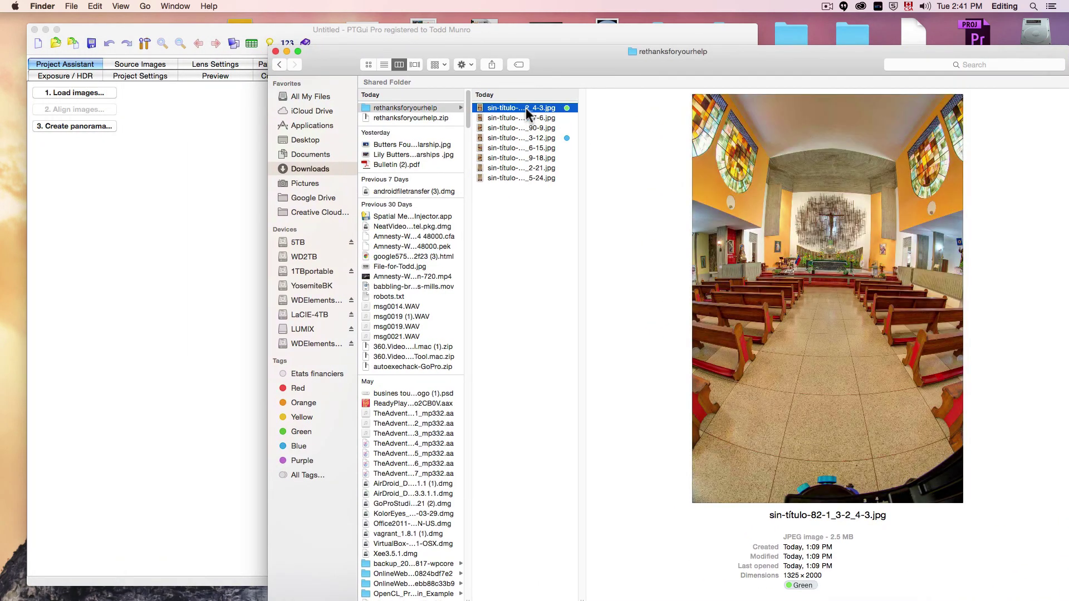
pyautogui.click(544, 137)
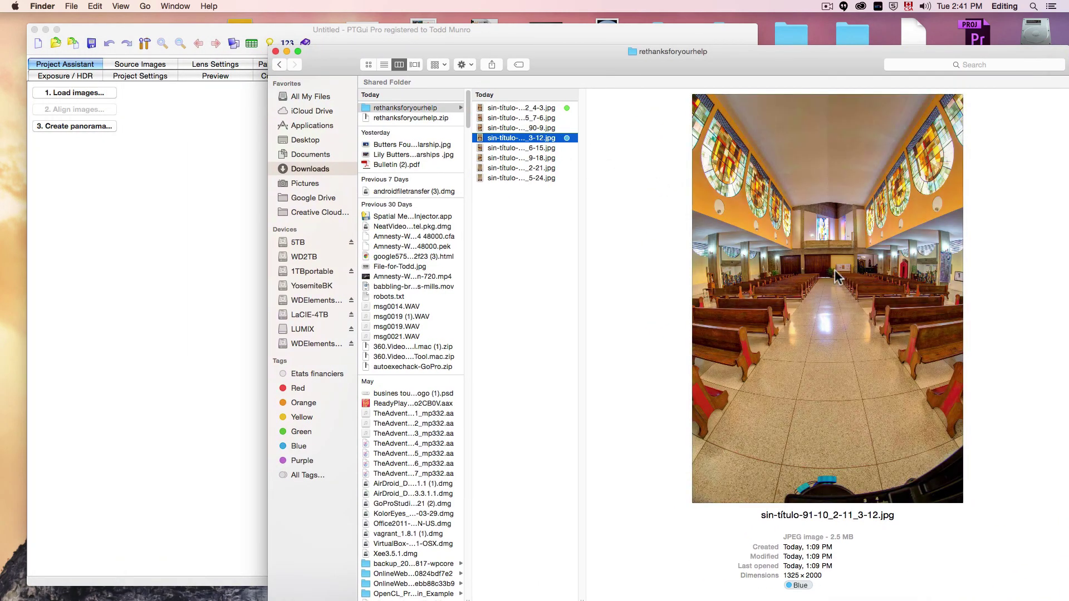
# Step: Drag the 7-6, 90-9, 6-15, 9-18, 2-21 and 5-24 images into PTGui Pro
pyautogui.click(526, 118)
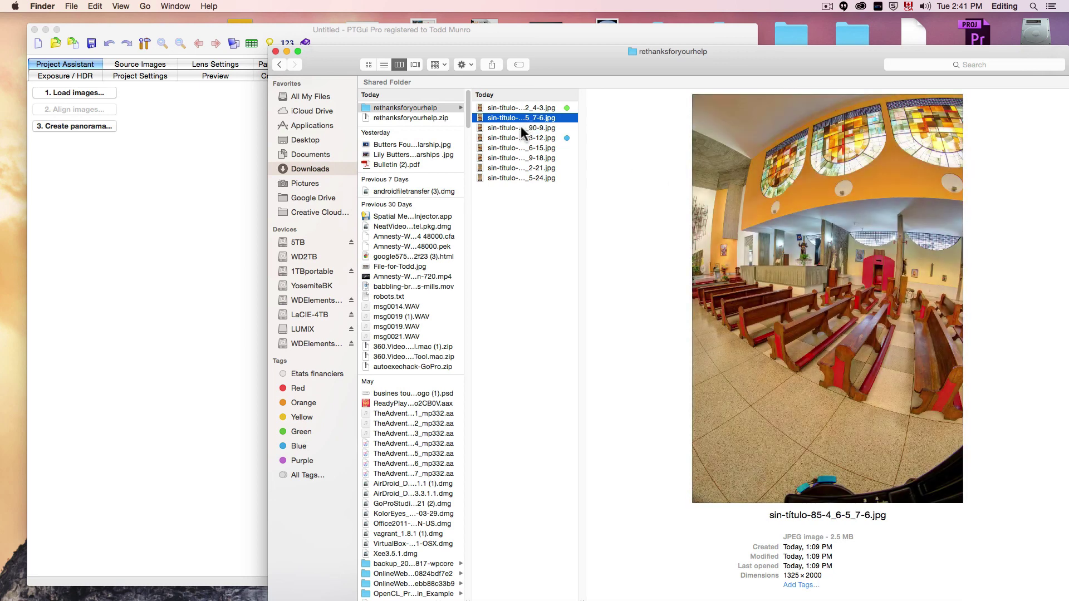
pyautogui.keyDown('super'); pyautogui.click(518, 129); pyautogui.keyUp('super')
pyautogui.keyDown('super'); pyautogui.click(521, 147); pyautogui.keyUp('super')
pyautogui.keyDown('super'); pyautogui.click(519, 157); pyautogui.keyUp('super')
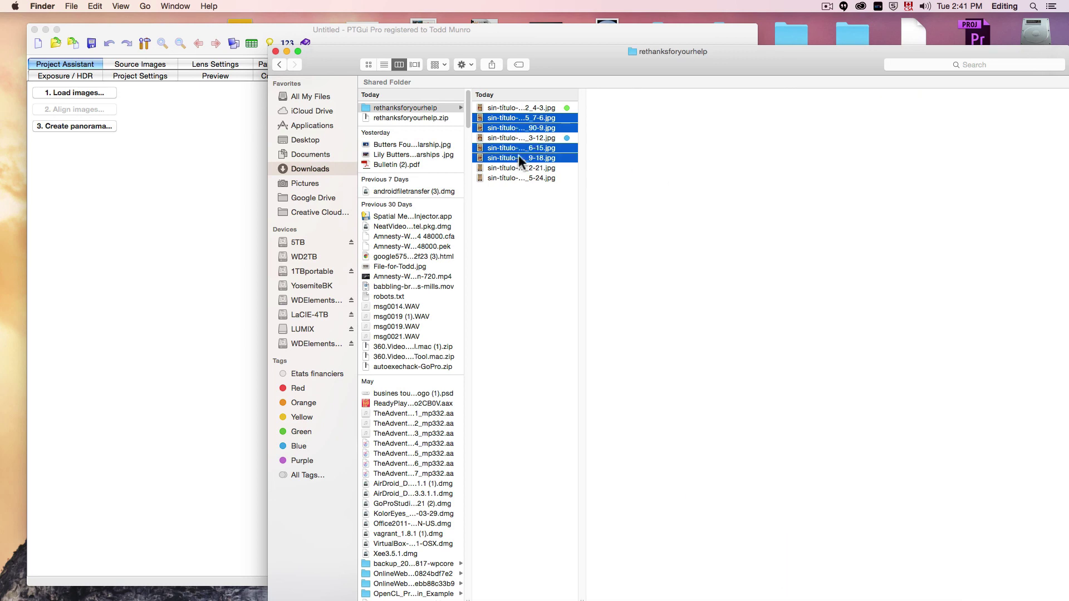
pyautogui.keyDown('super'); pyautogui.click(520, 168); pyautogui.keyUp('super')
pyautogui.keyDown('super'); pyautogui.click(520, 178); pyautogui.keyUp('super')
pyautogui.moveTo(520, 178); pyautogui.dragTo(172, 219)
pyautogui.click(237, 30)
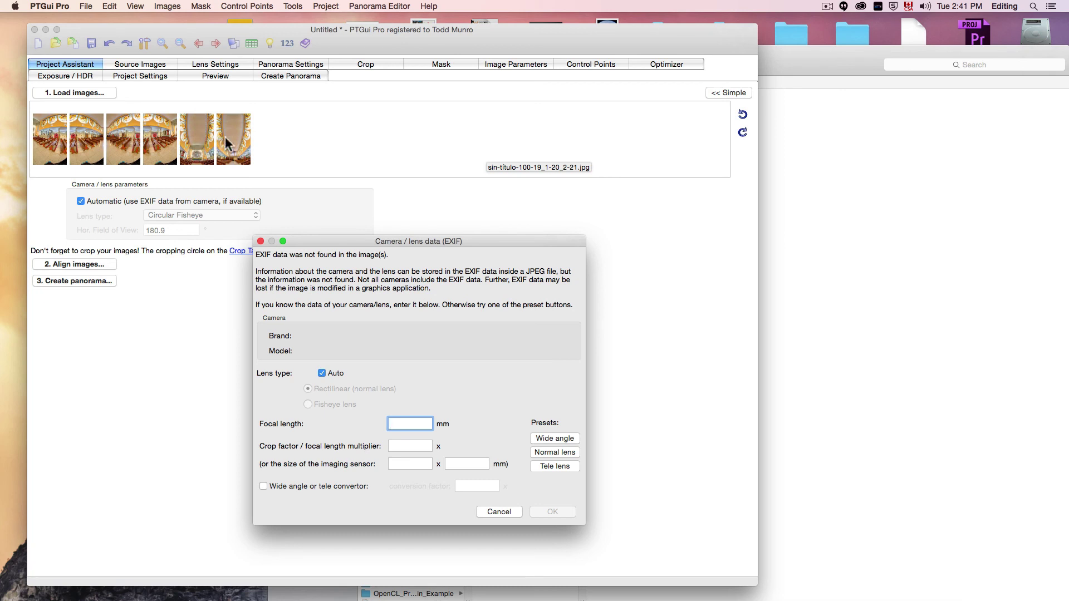
# Step: Cancel the missing camera/lens EXIF prompt, leaving lens parameters for manual setting
pyautogui.moveTo(333, 241); pyautogui.dragTo(369, 136)
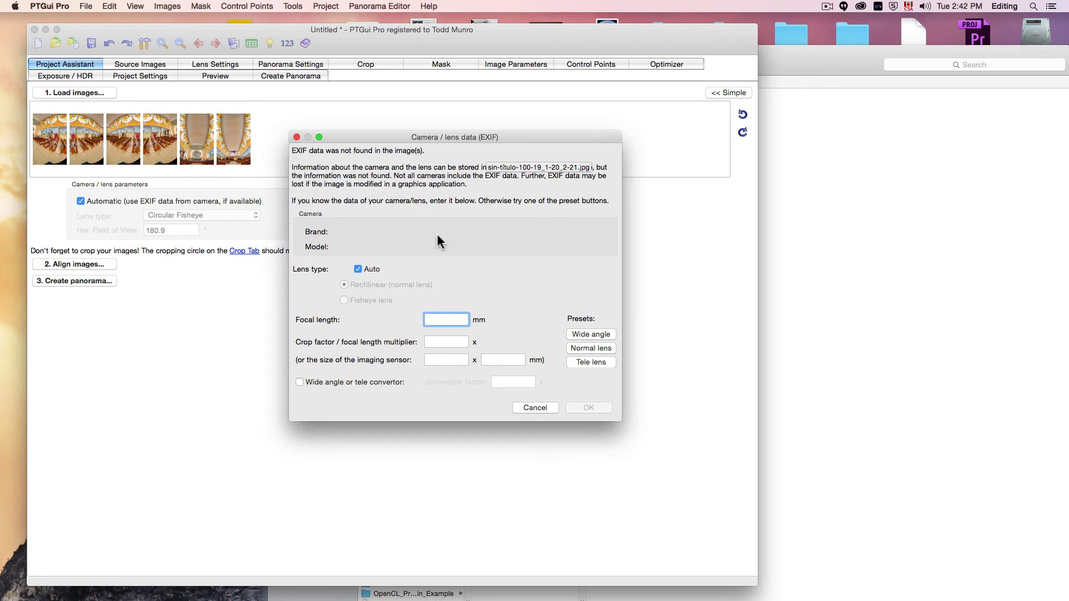
pyautogui.click(529, 406)
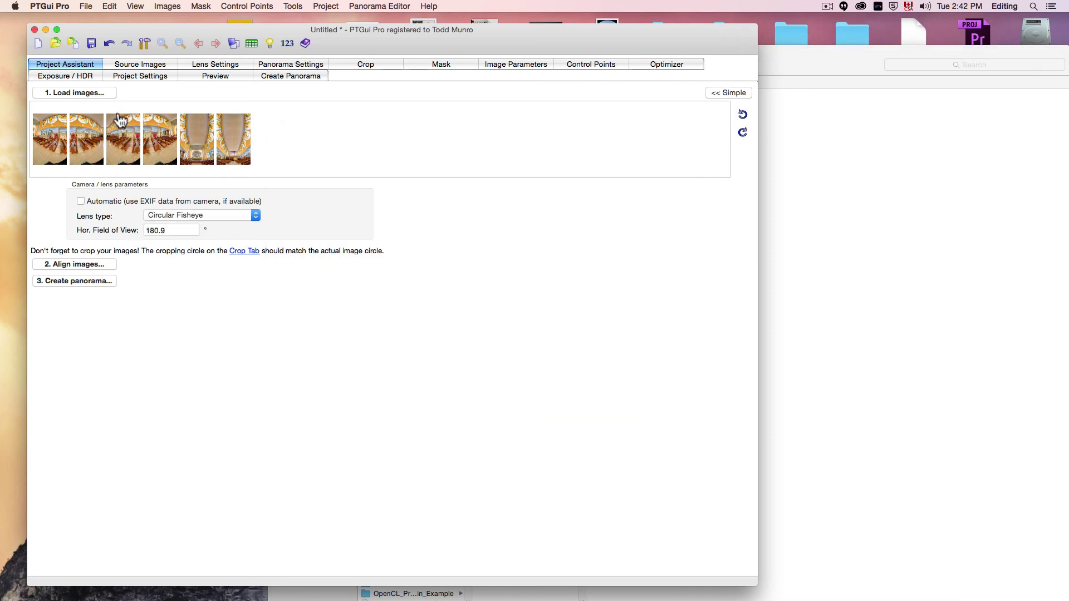
# Step: Align the six images into a 360×180° panorama and reposition the Panorama Editor
pyautogui.click(74, 265)
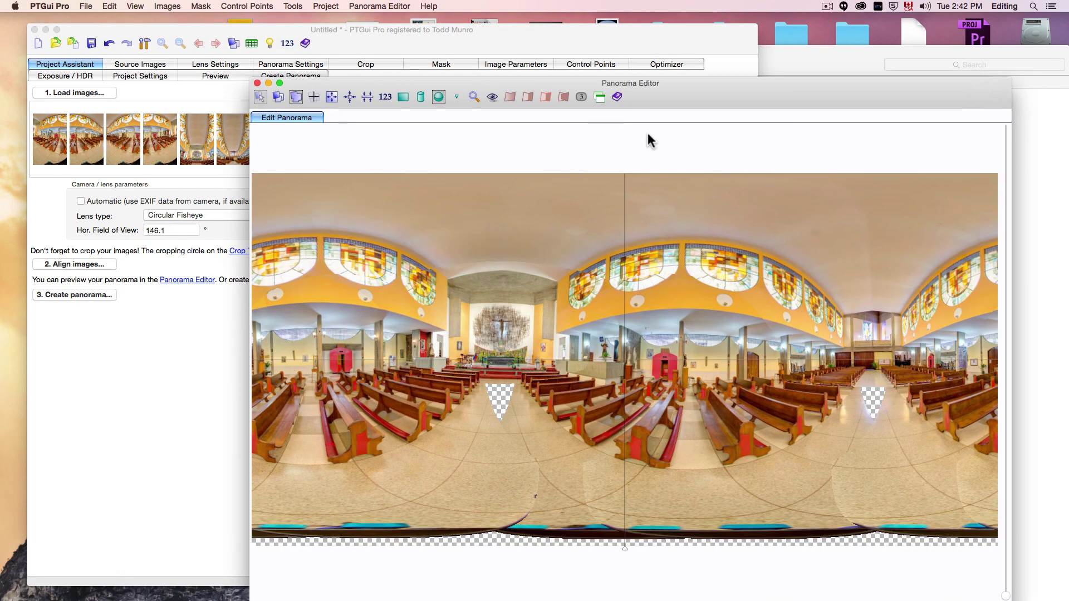
pyautogui.moveTo(726, 99); pyautogui.dragTo(513, 29)
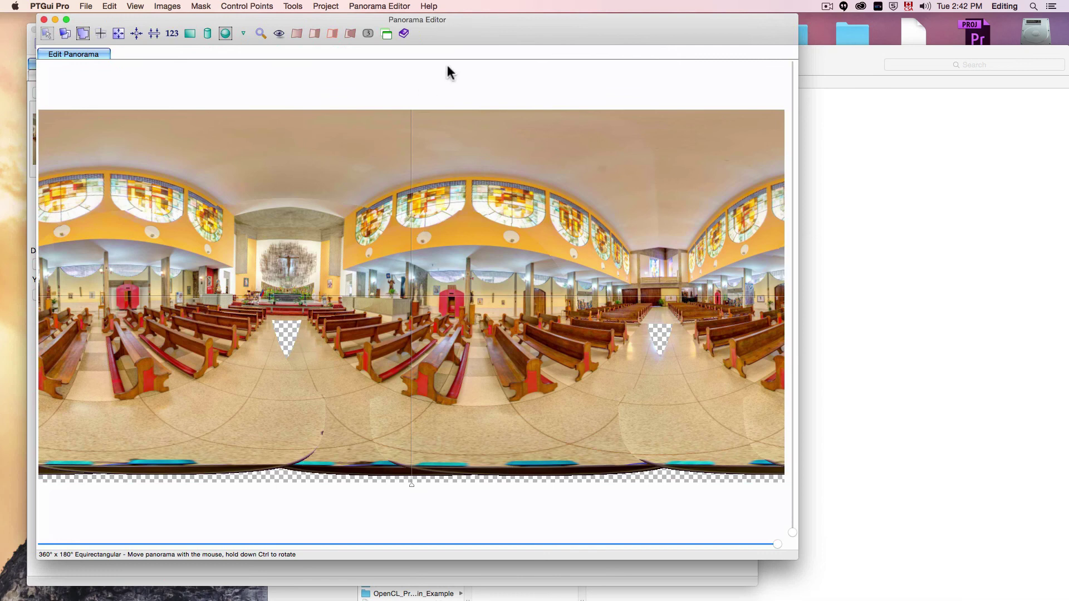
pyautogui.click(847, 62)
pyautogui.moveTo(497, 43); pyautogui.dragTo(741, 162)
# Step: Review Exposure Fusion settings (Target Brightness 0.27, Sigma 0.29) under Exposure / HDR, keeping defaults
pyautogui.click(371, 32)
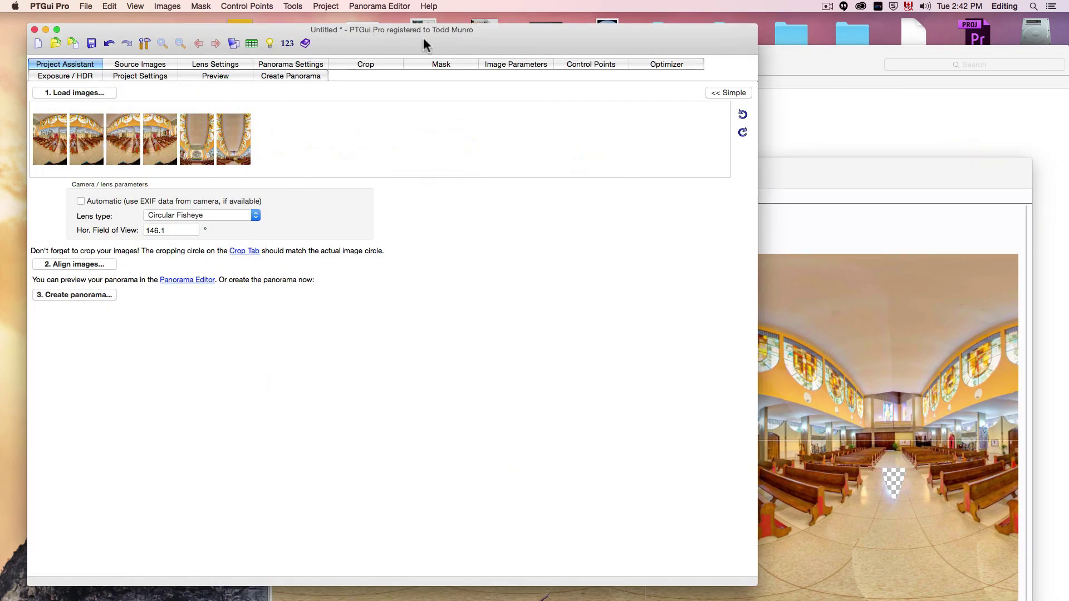
pyautogui.click(67, 77)
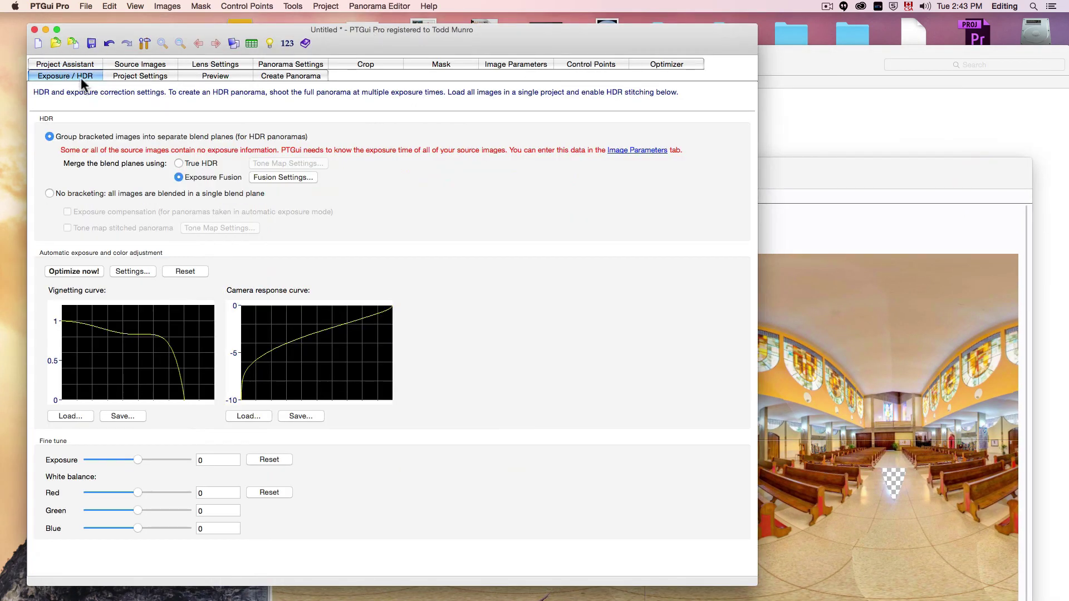
pyautogui.click(279, 178)
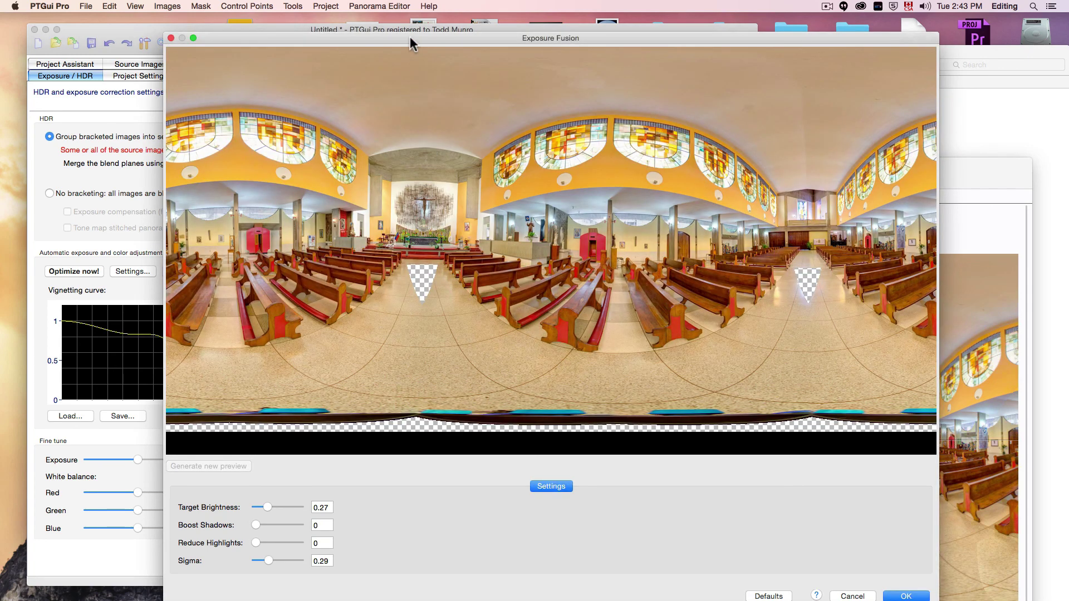
pyautogui.moveTo(410, 35); pyautogui.dragTo(320, 19)
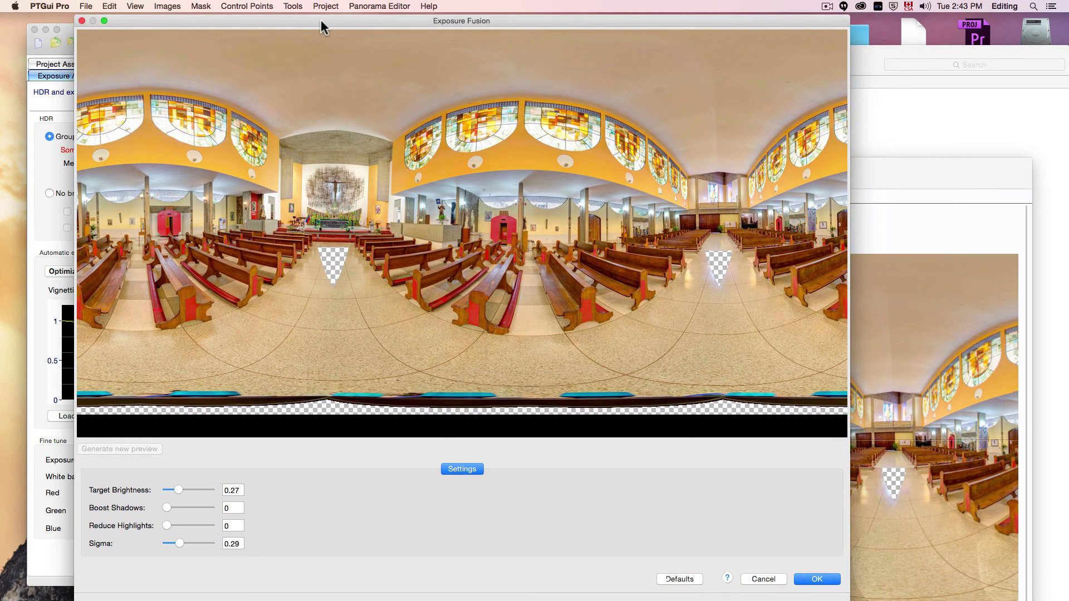
pyautogui.click(817, 580)
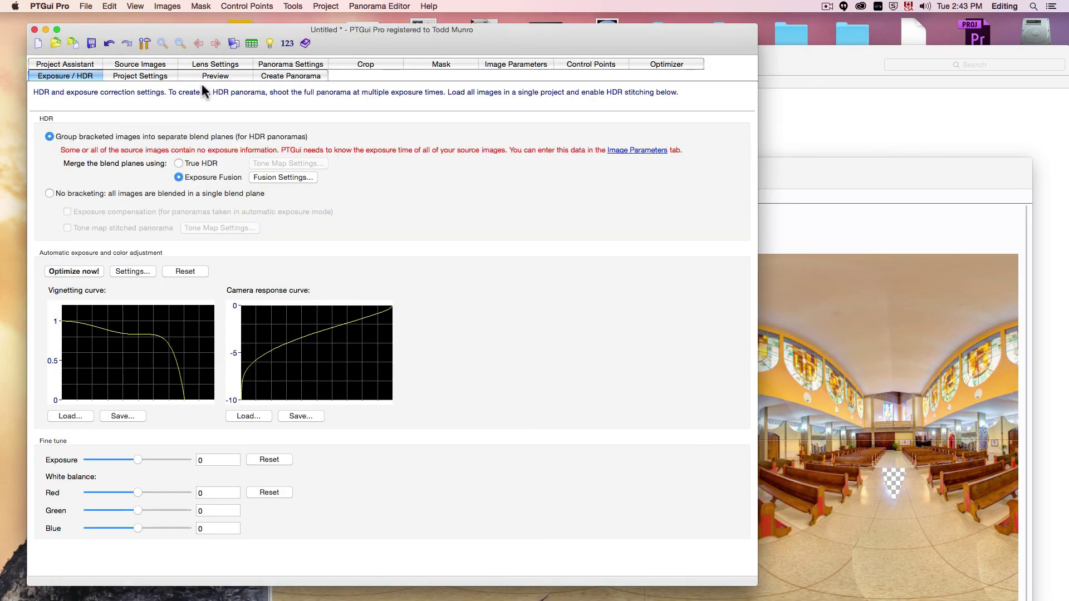
# Step: Stitch the panorama as a TIFF with the output prefix 'sin-título Pano'
pyautogui.click(286, 75)
pyautogui.click(209, 151)
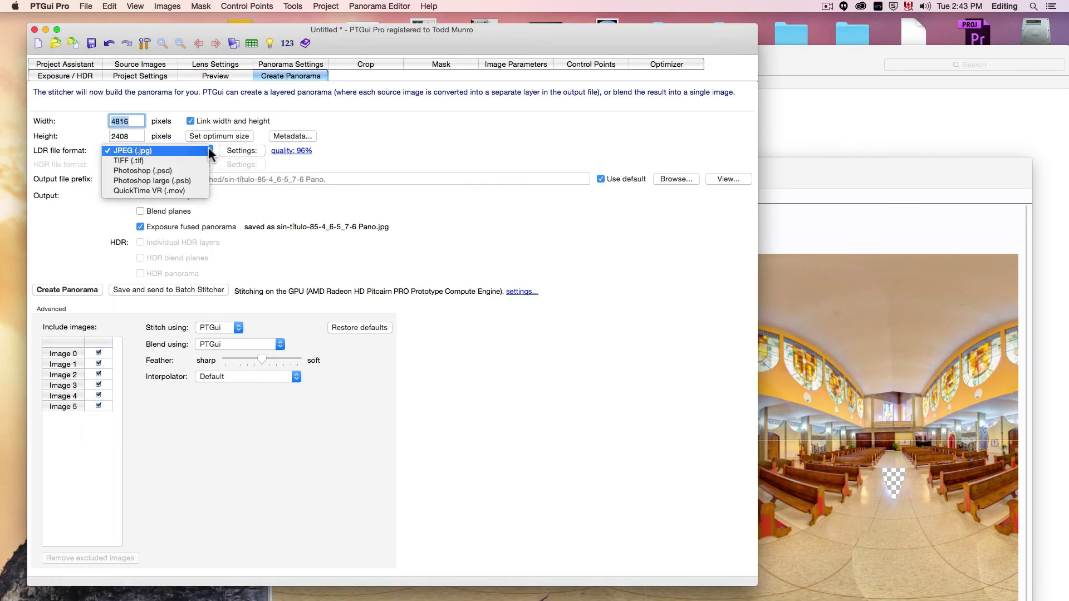
pyautogui.click(199, 162)
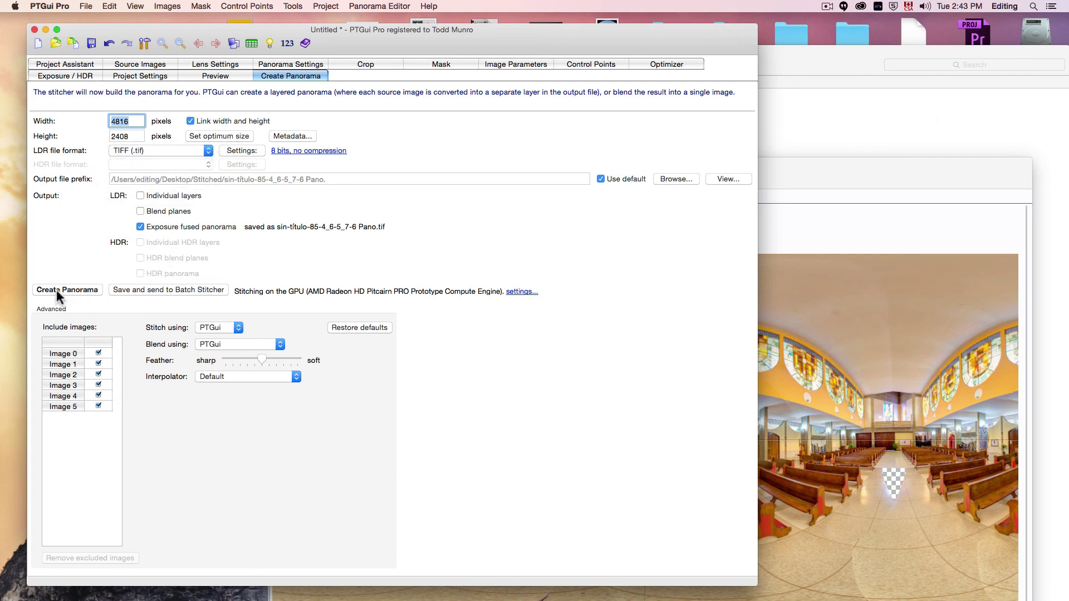
pyautogui.click(304, 179)
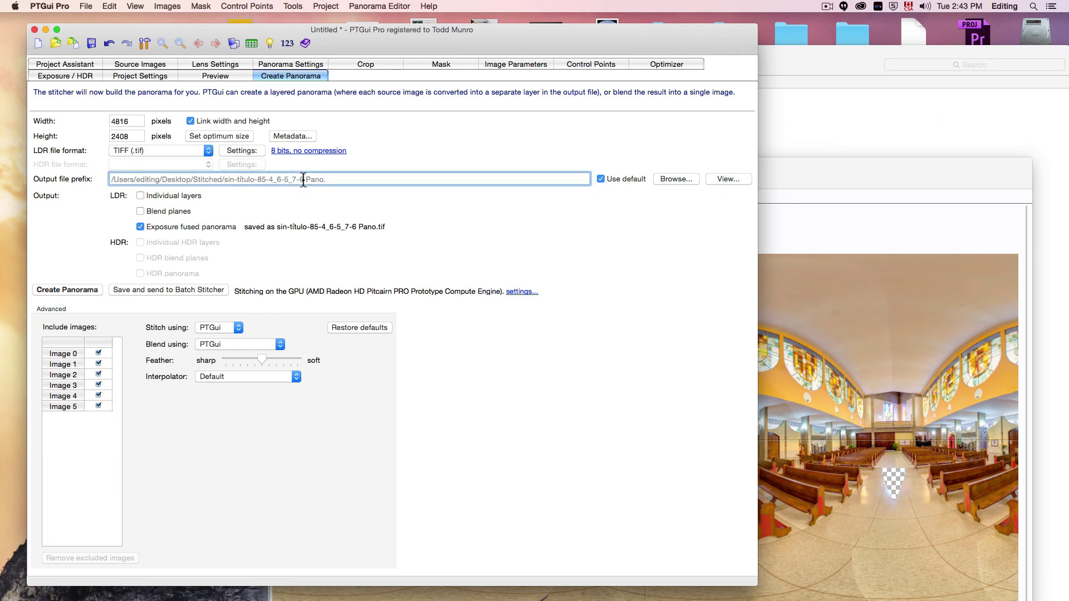
pyautogui.moveTo(303, 179); pyautogui.dragTo(248, 180)
pyautogui.press('BackSpace')
pyautogui.click(63, 289)
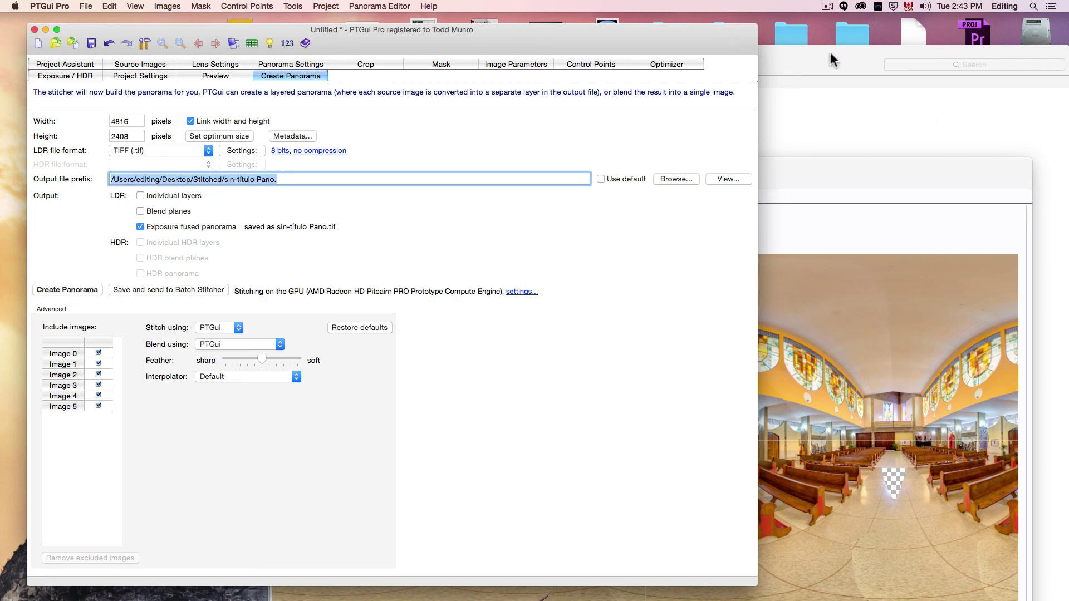
pyautogui.click(46, 29)
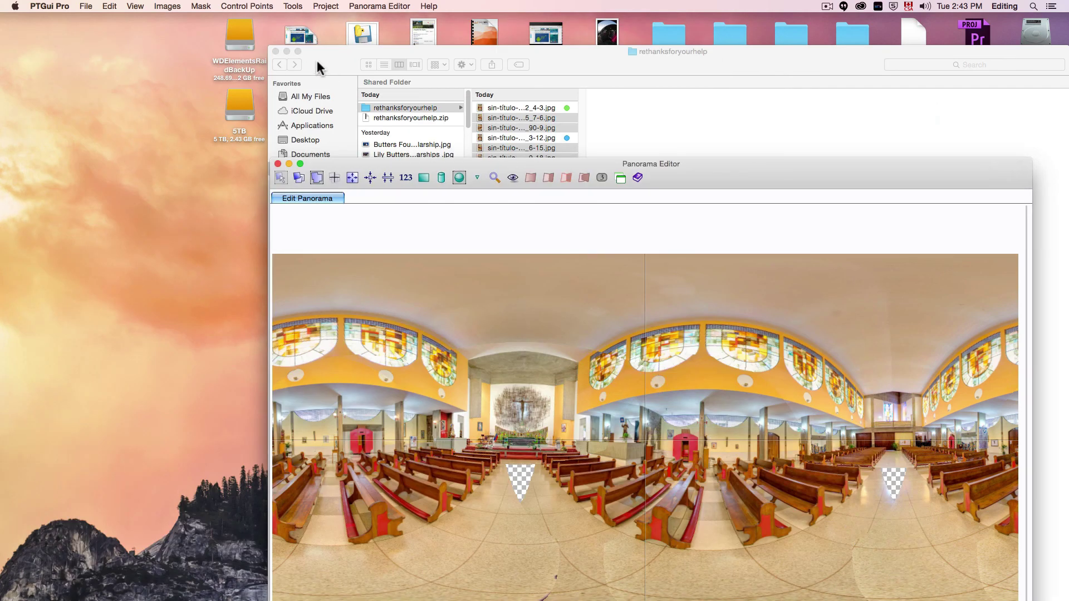
# Step: Open sin-título Pano.tif from the desktop Stitched folder with Photoshop CC 2015.5
pyautogui.click(286, 51)
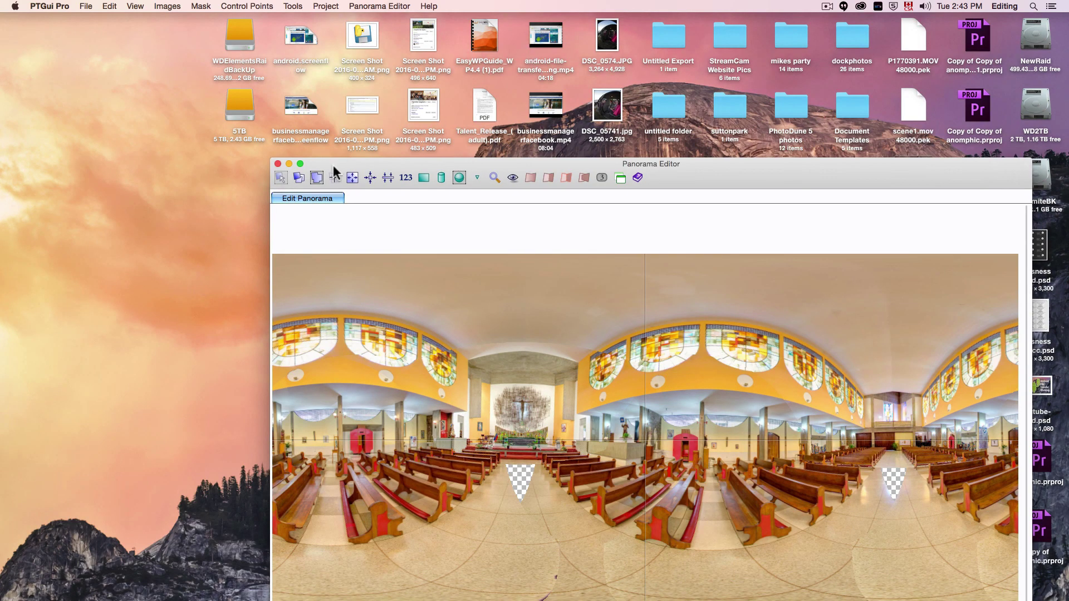
pyautogui.click(288, 163)
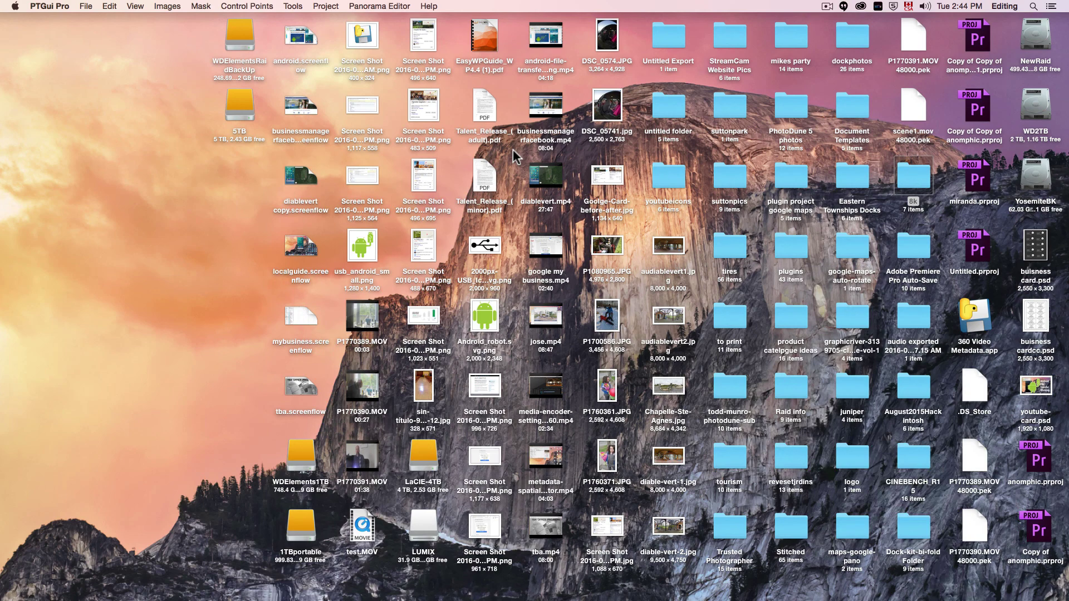
pyautogui.click(794, 522)
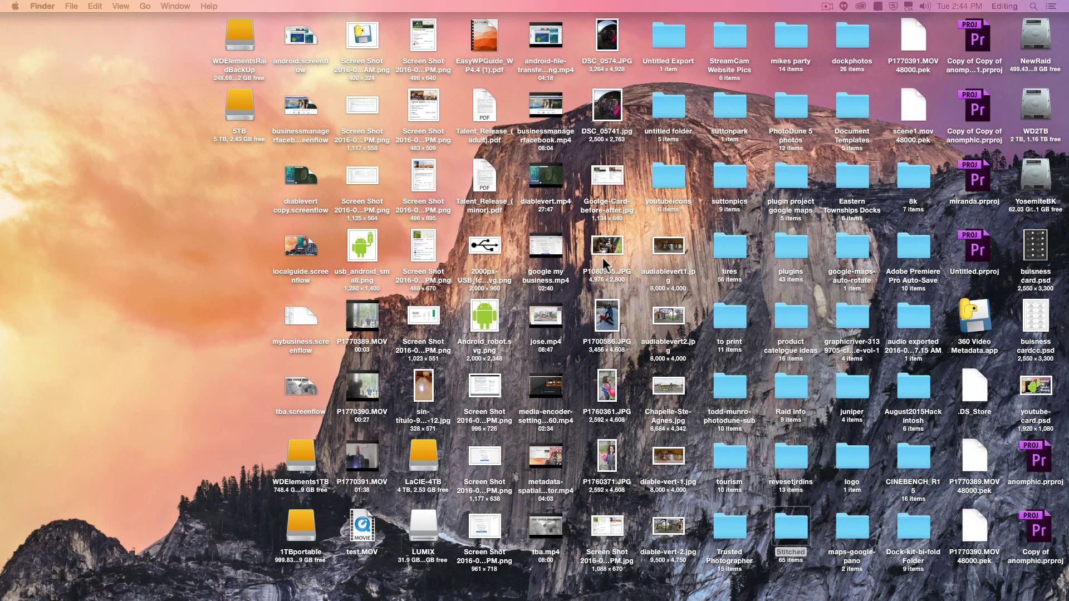
pyautogui.press('super+o')
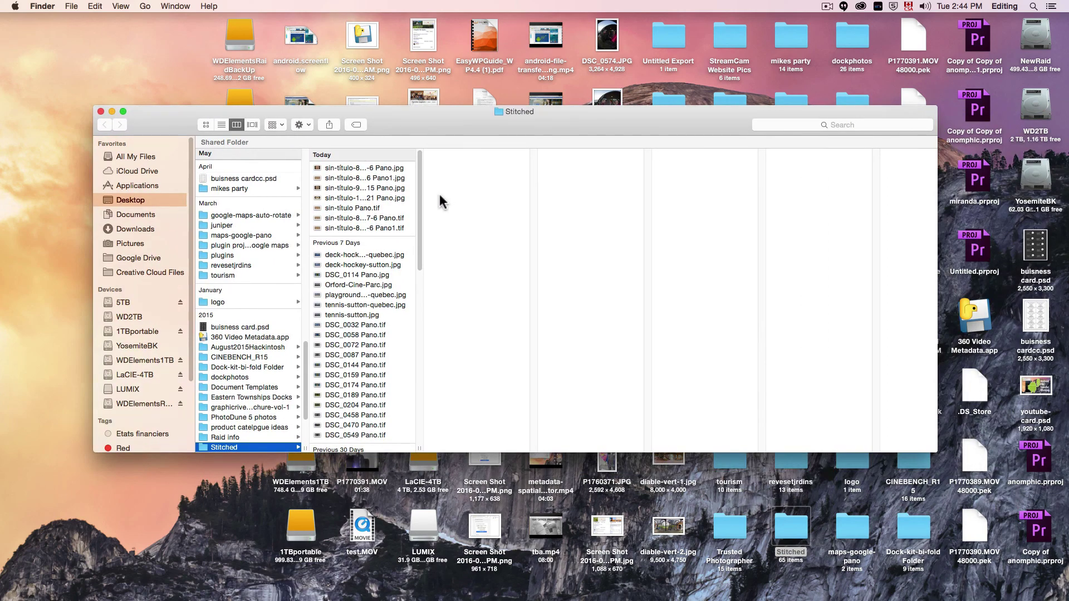
pyautogui.click(352, 207)
pyautogui.rightClick(351, 207)
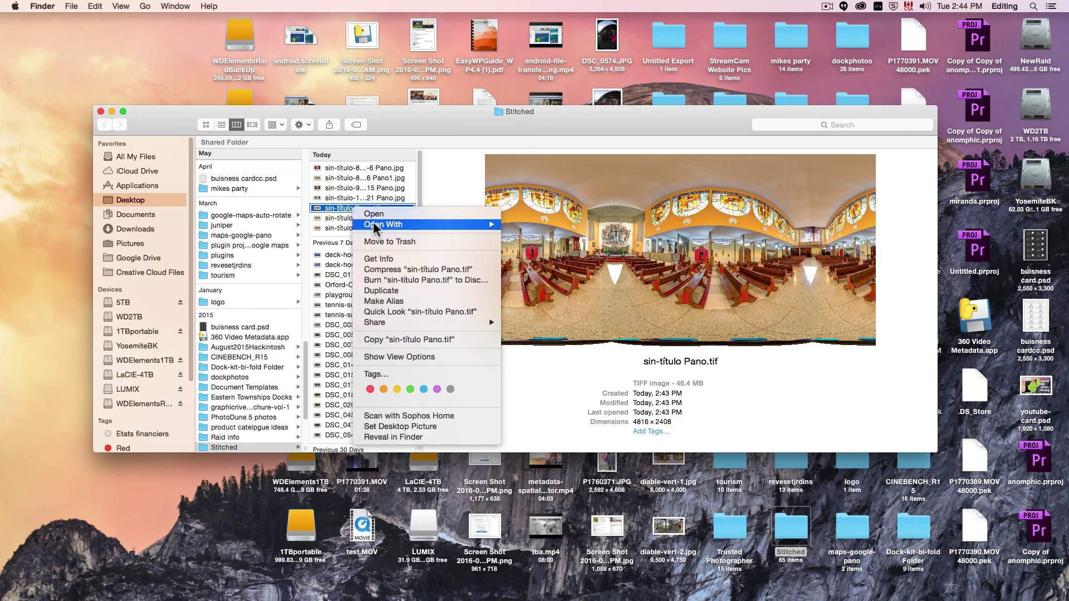
pyautogui.moveTo(374, 225)
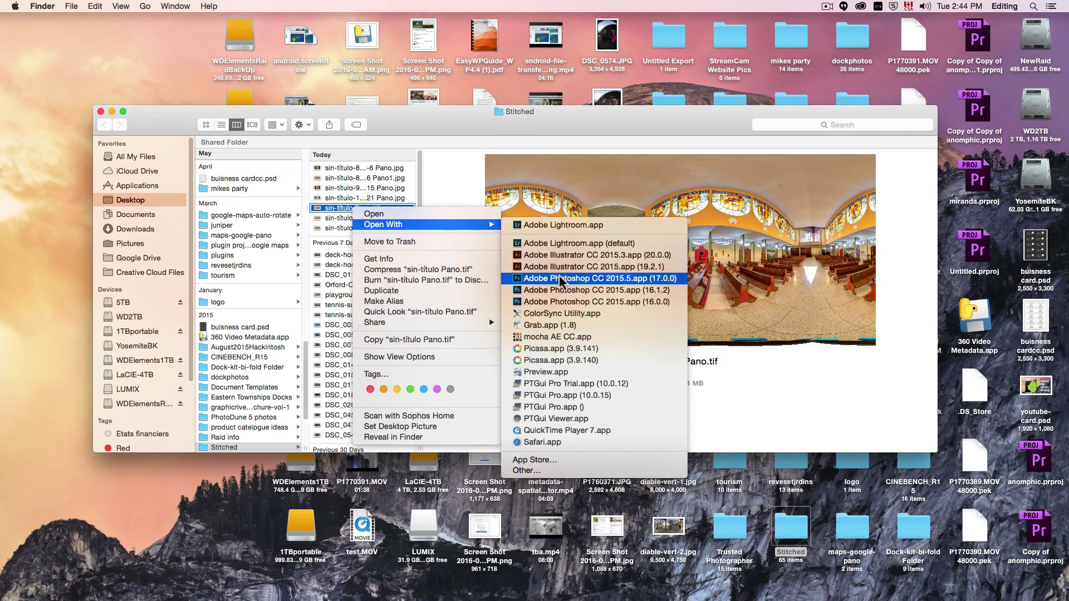
pyautogui.click(559, 278)
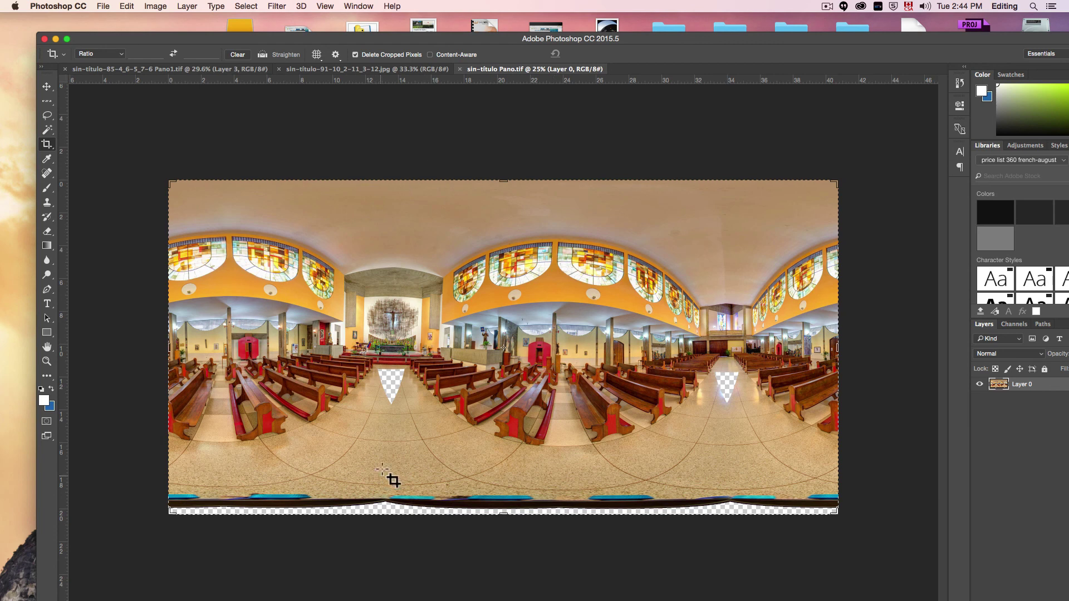
# Step: In the Pano1.tif document, set the top church layer's opacity to 100%
pyautogui.click(202, 69)
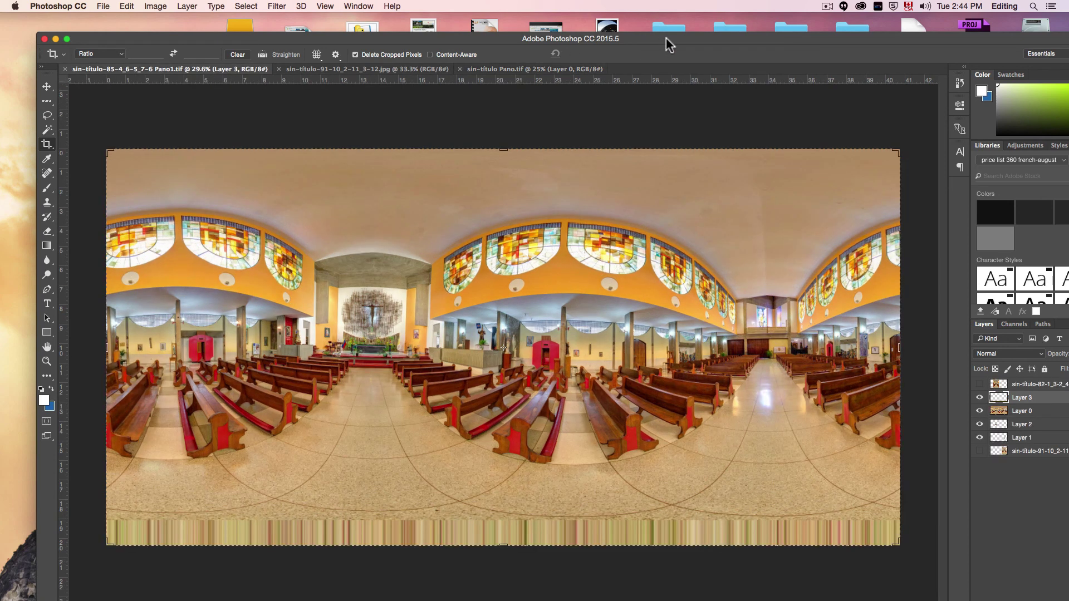
pyautogui.moveTo(666, 37); pyautogui.dragTo(585, 30)
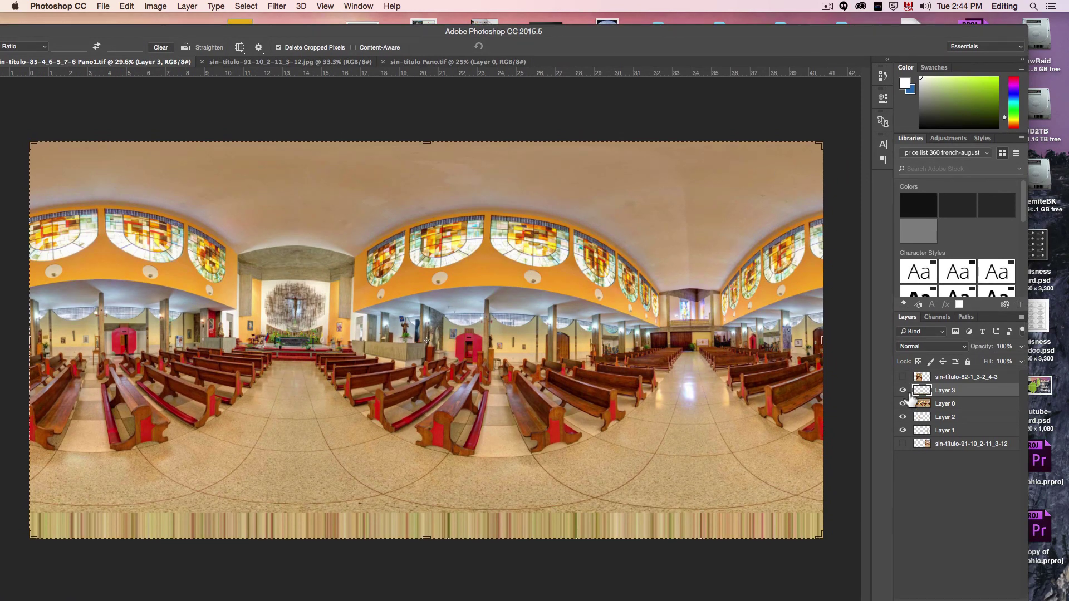
pyautogui.click(903, 377)
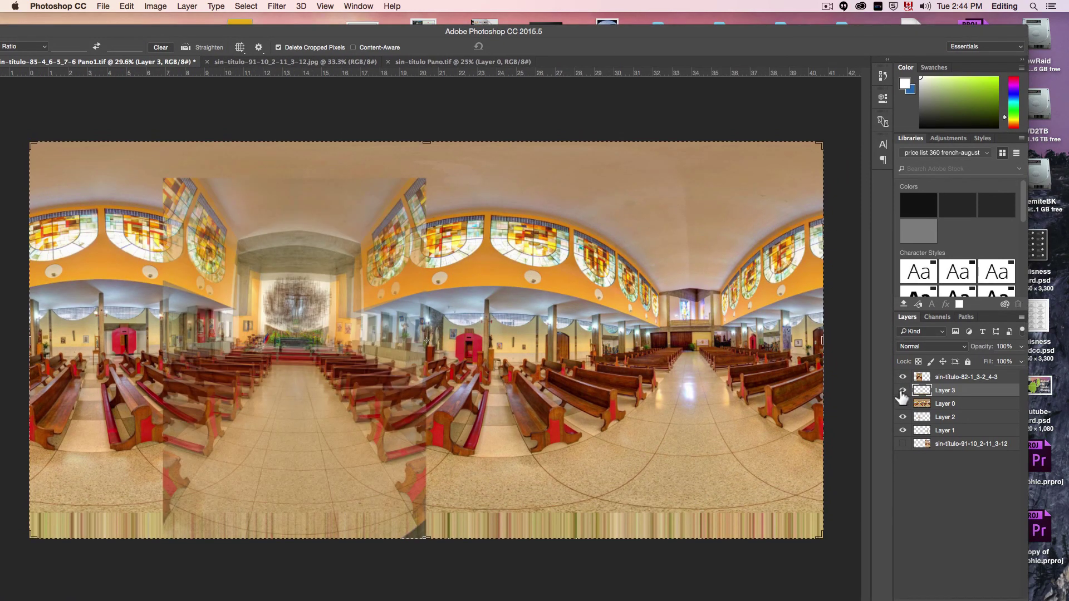
pyautogui.click(903, 390)
pyautogui.click(902, 404)
pyautogui.click(902, 404)
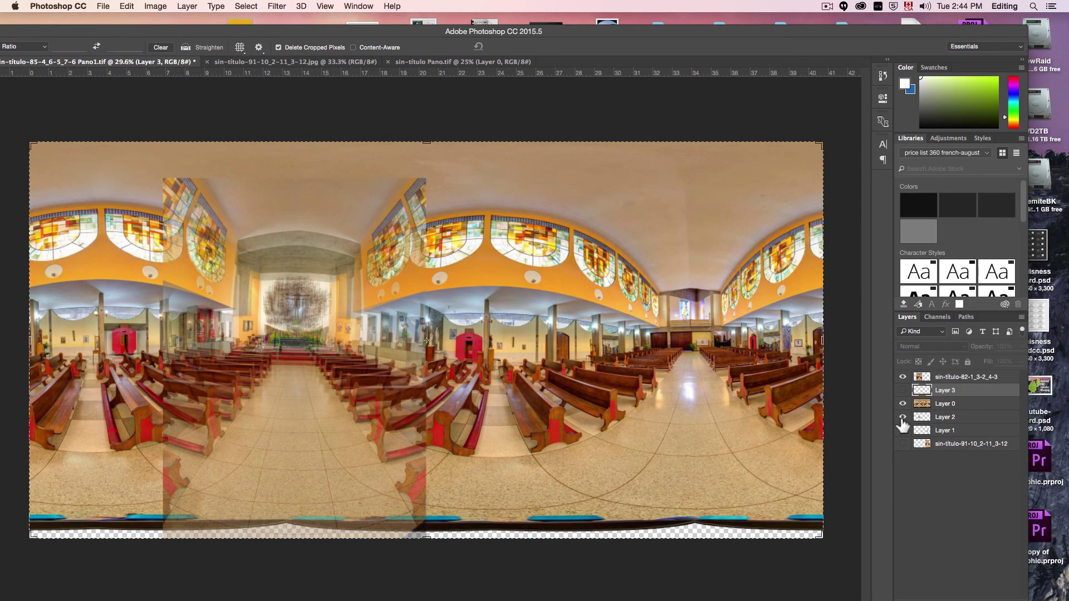
pyautogui.click(903, 431)
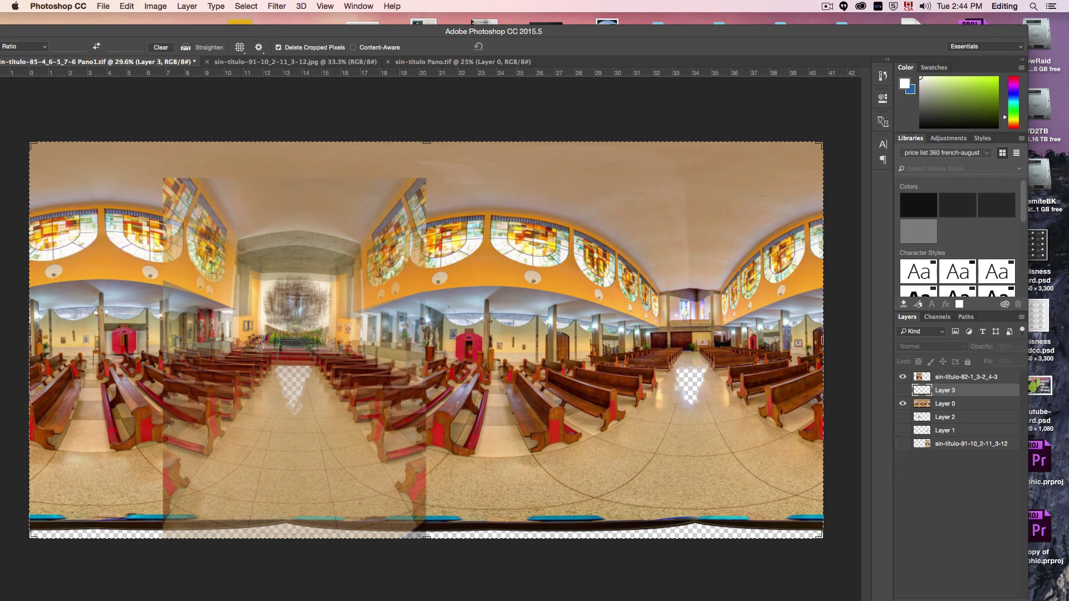
pyautogui.click(1008, 378)
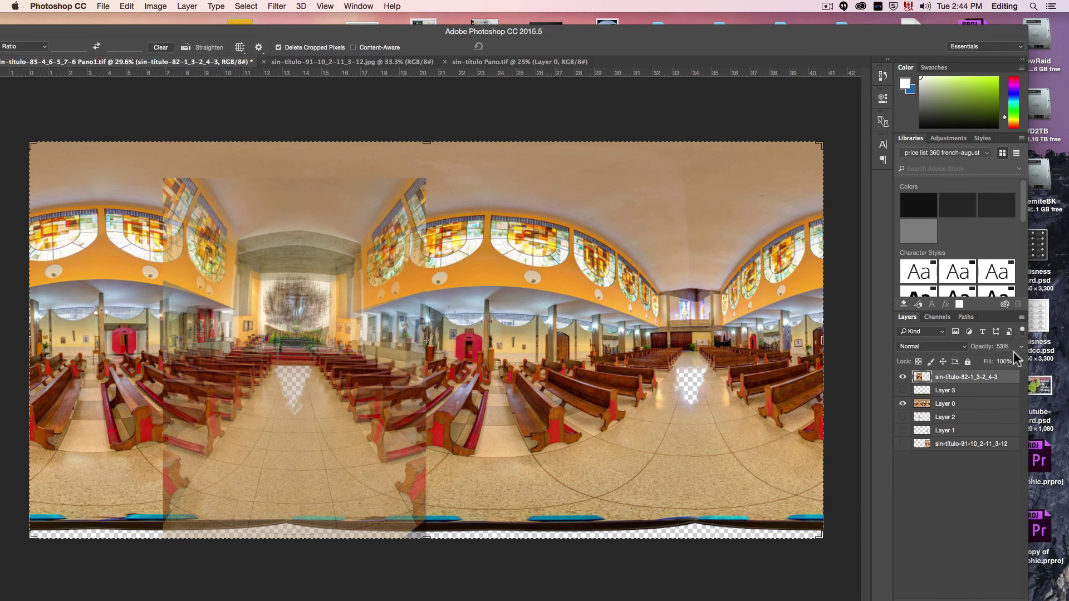
pyautogui.click(1021, 347)
pyautogui.moveTo(969, 362); pyautogui.dragTo(1015, 363)
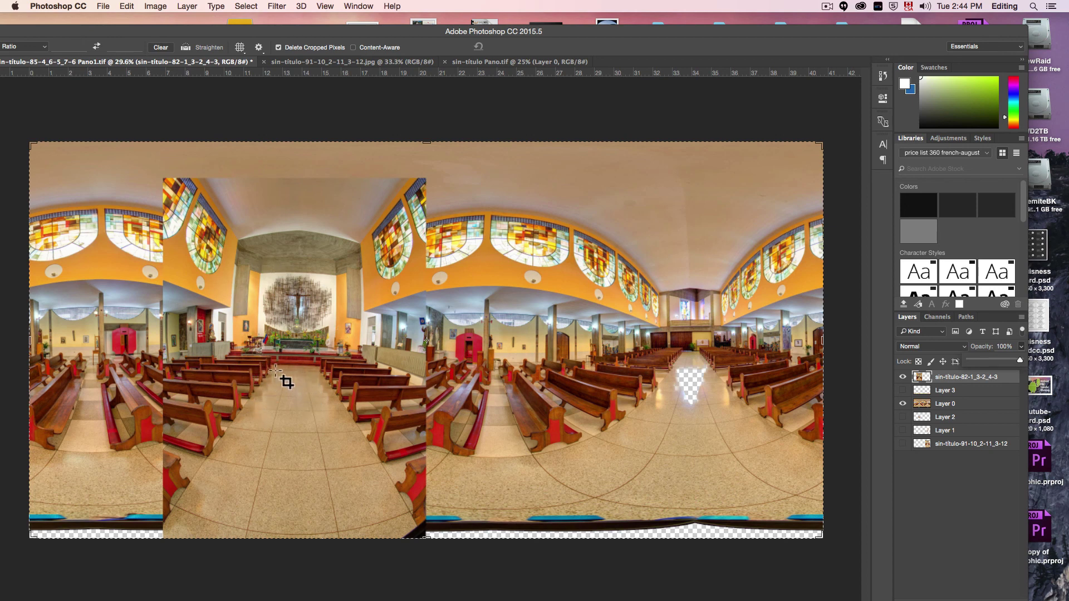
# Step: Hide every layer except Layer 2's floor patch and select Layer 2
pyautogui.click(902, 390)
pyautogui.click(903, 377)
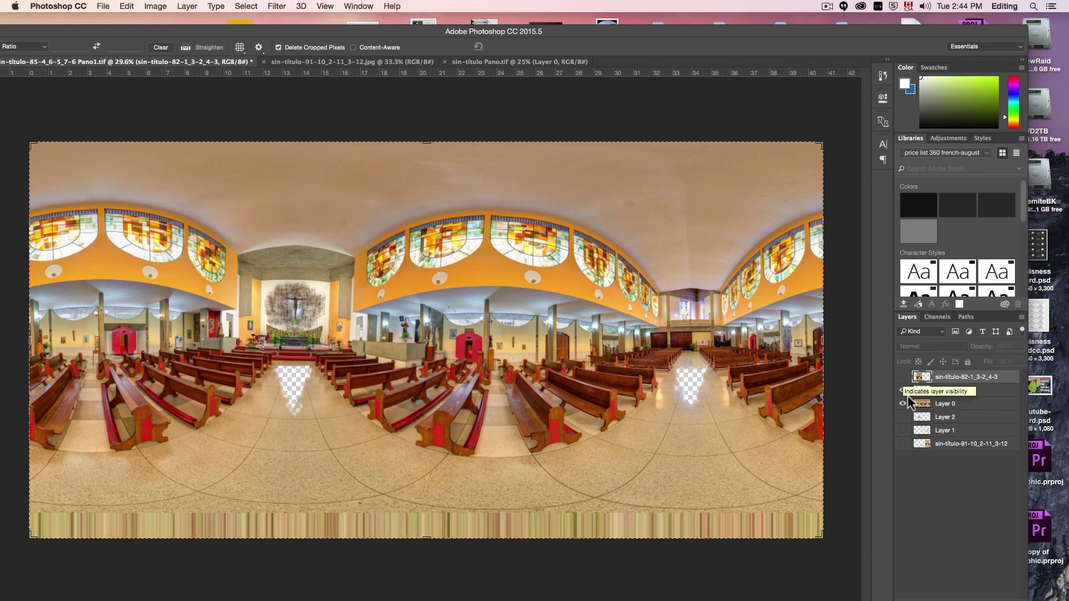
pyautogui.click(903, 390)
pyautogui.click(902, 417)
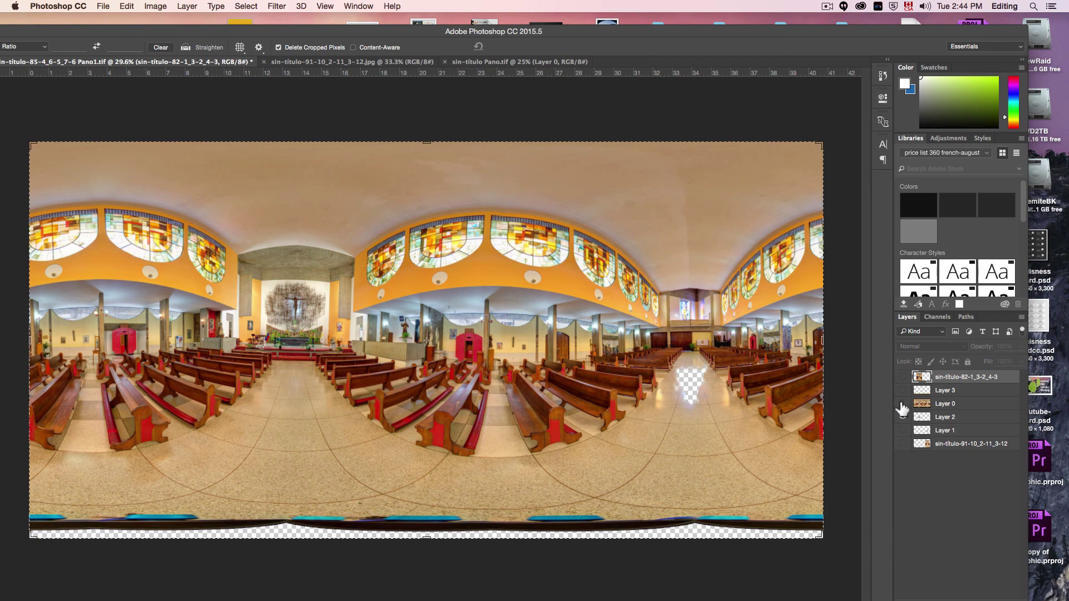
pyautogui.click(902, 403)
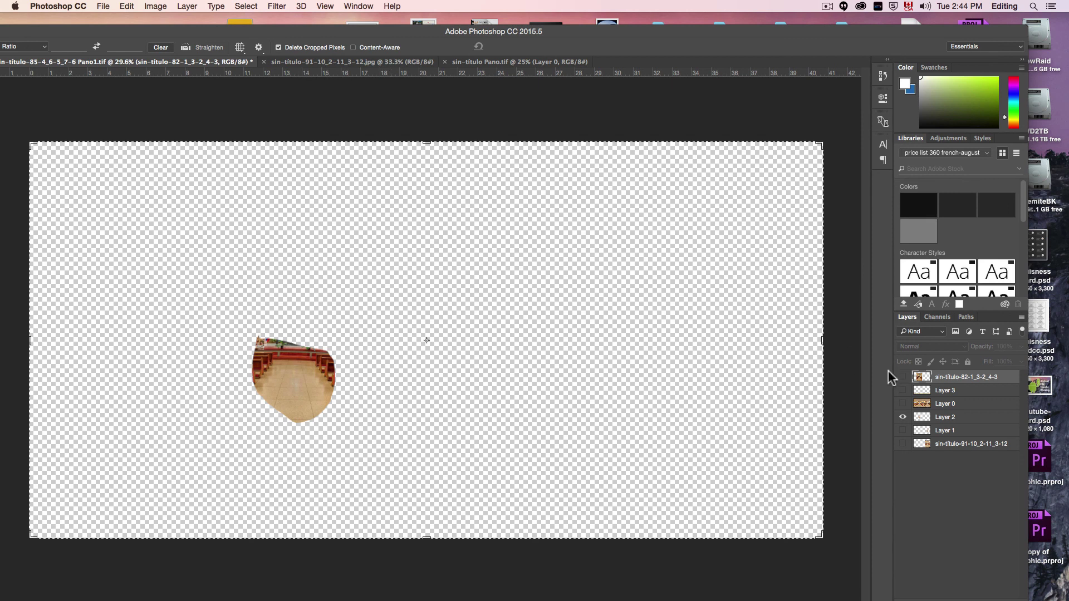
pyautogui.click(903, 378)
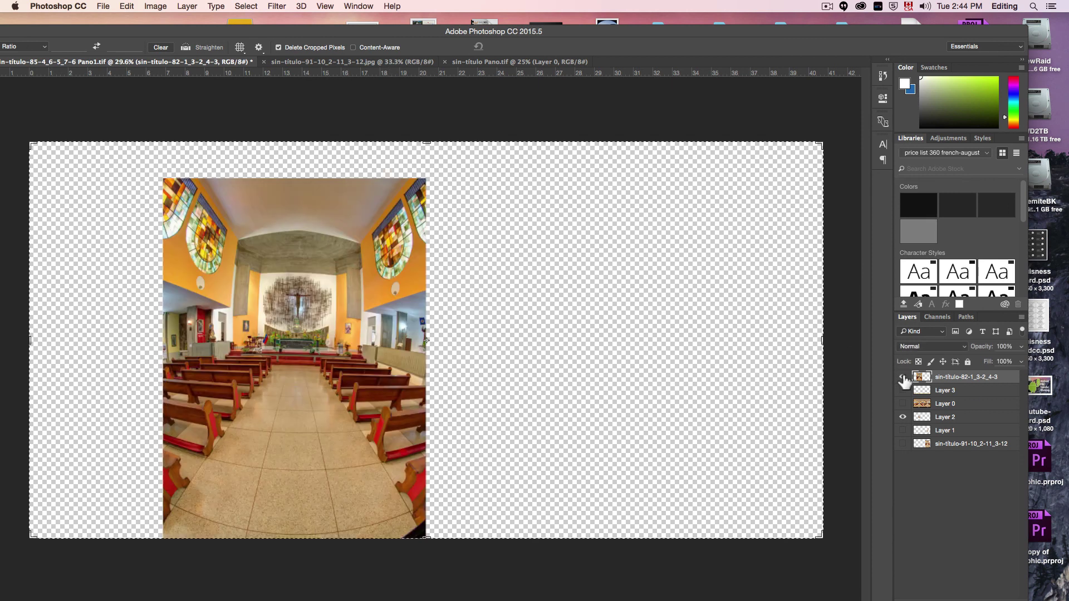
pyautogui.click(903, 378)
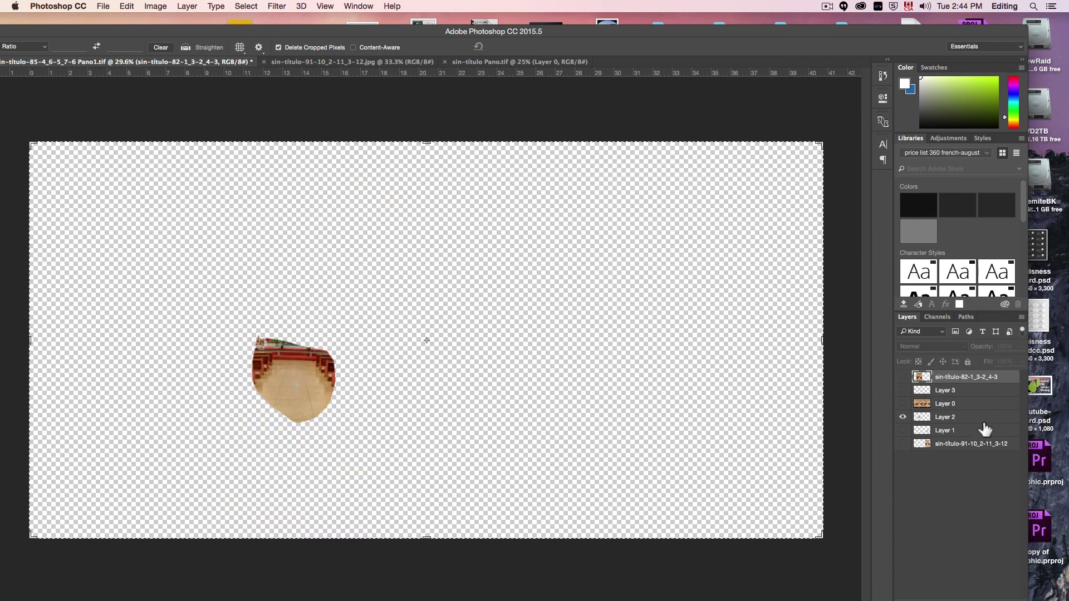
pyautogui.click(986, 419)
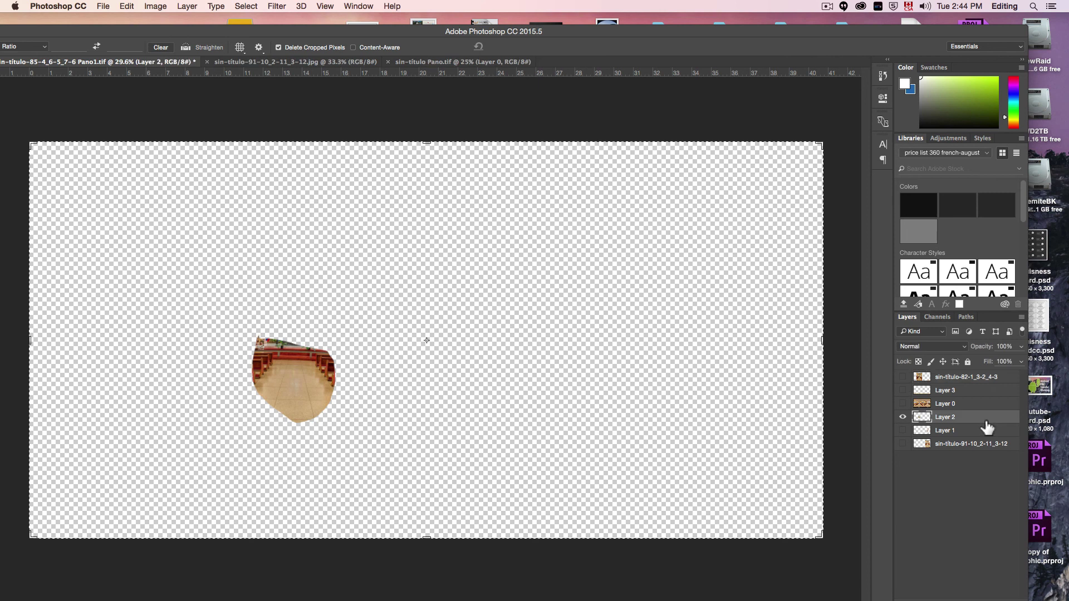
pyautogui.doubleClick(104, 27)
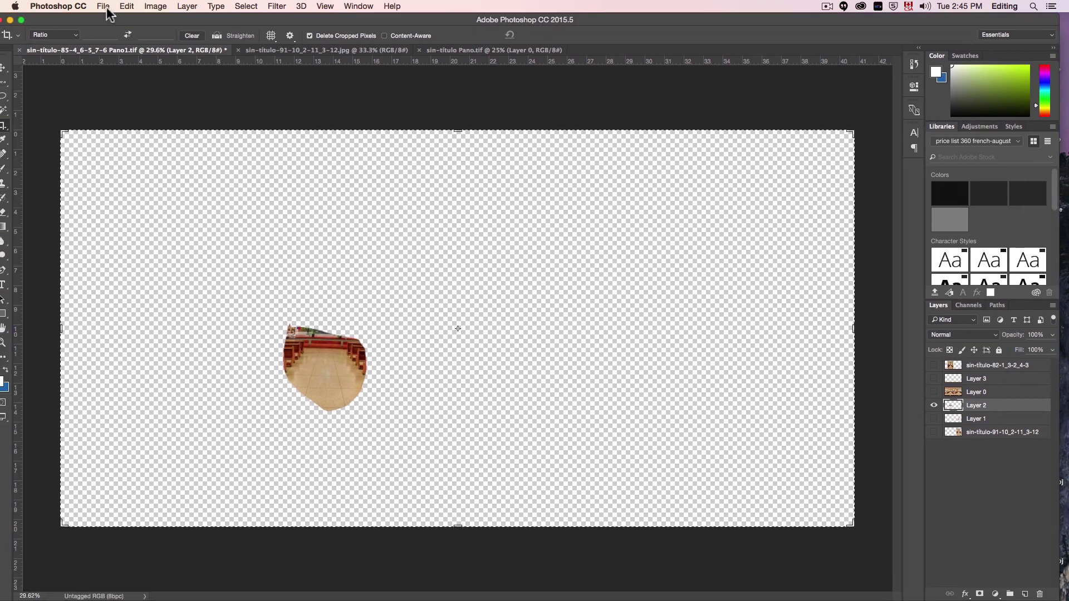
# Step: Start a Warp transform on the floor patch
pyautogui.click(103, 6)
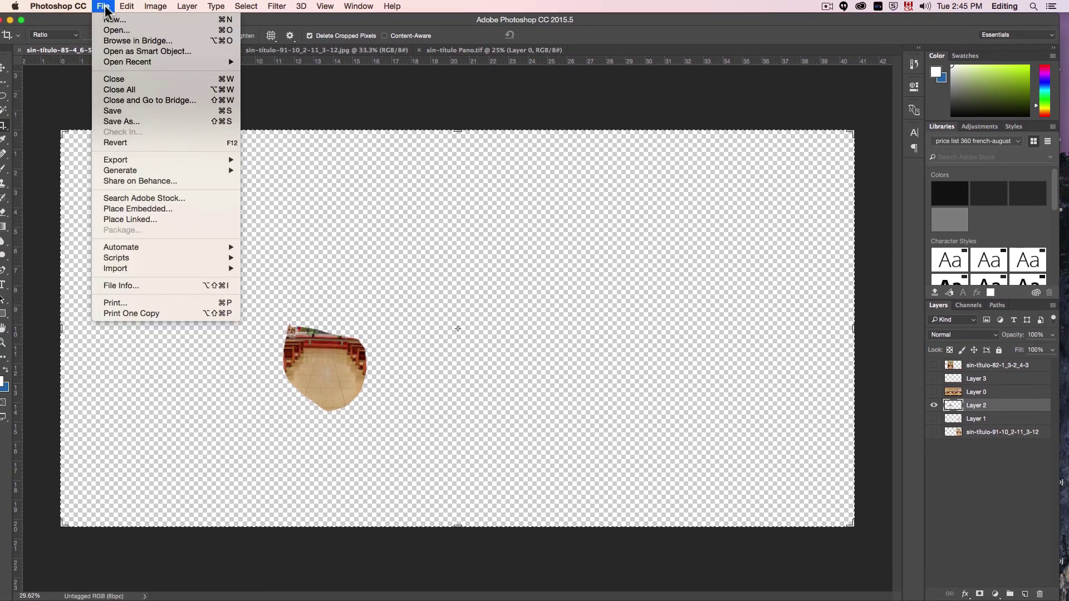
pyautogui.moveTo(127, 6)
pyautogui.moveTo(192, 245)
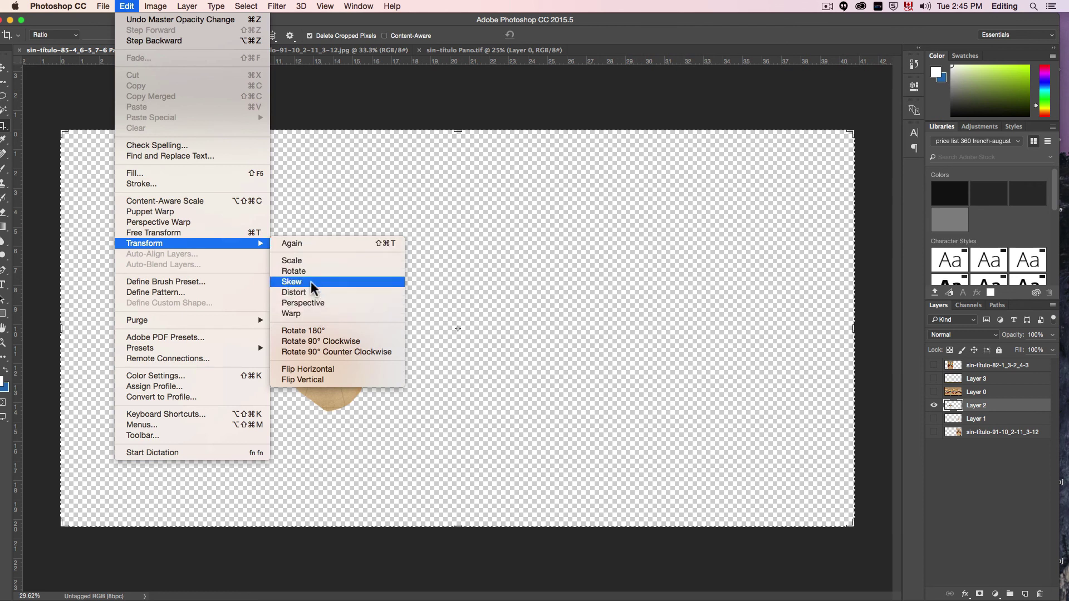
pyautogui.click(301, 313)
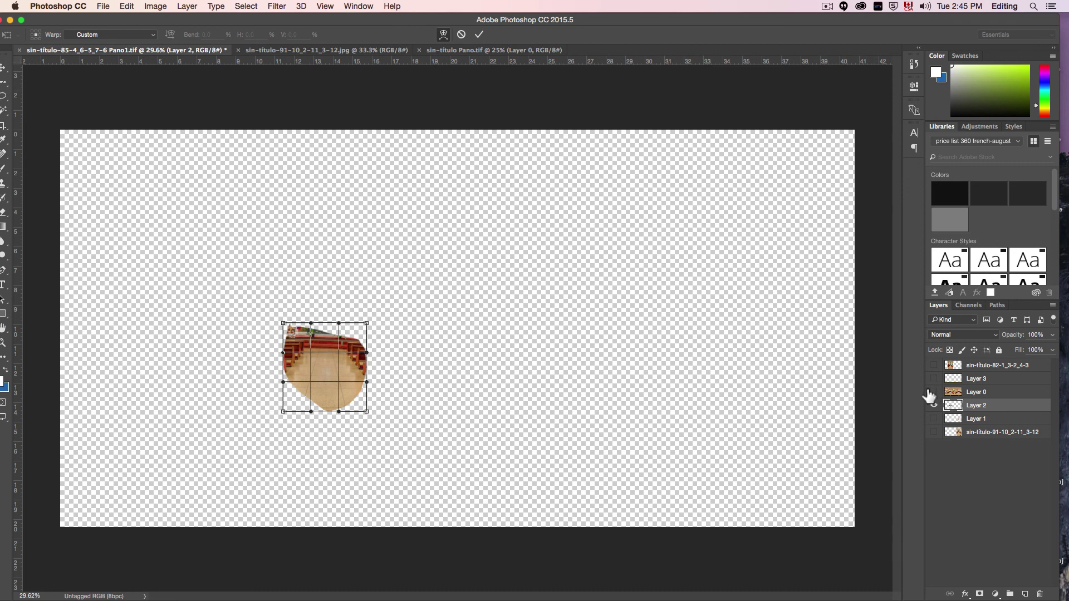
# Step: Commit the warp with the Move tool and make Layer 0 visible again
pyautogui.moveTo(120, 17); pyautogui.dragTo(139, 17)
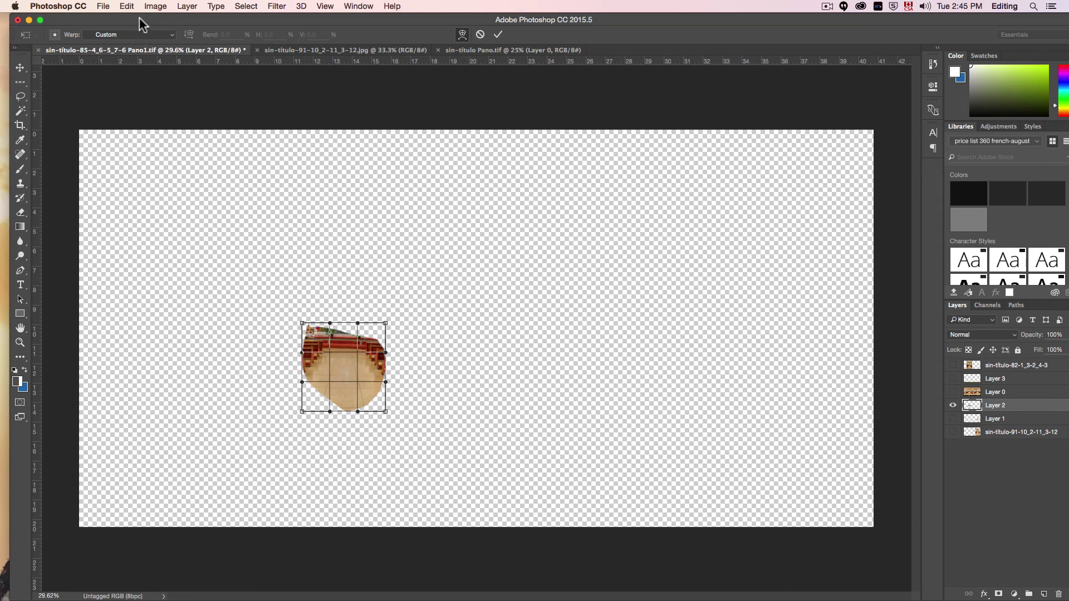
pyautogui.click(20, 67)
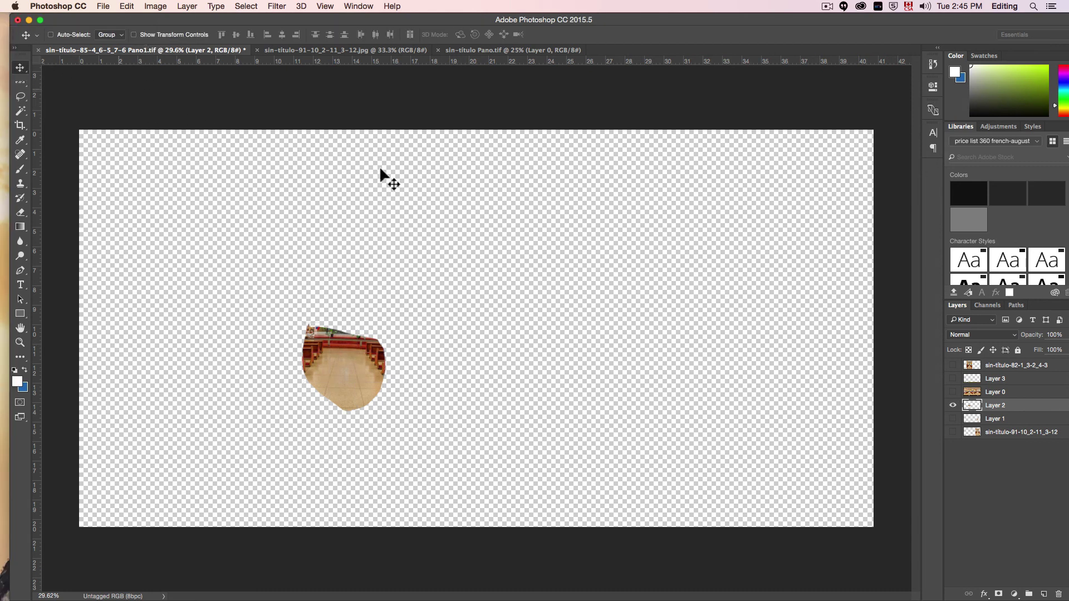
pyautogui.click(953, 392)
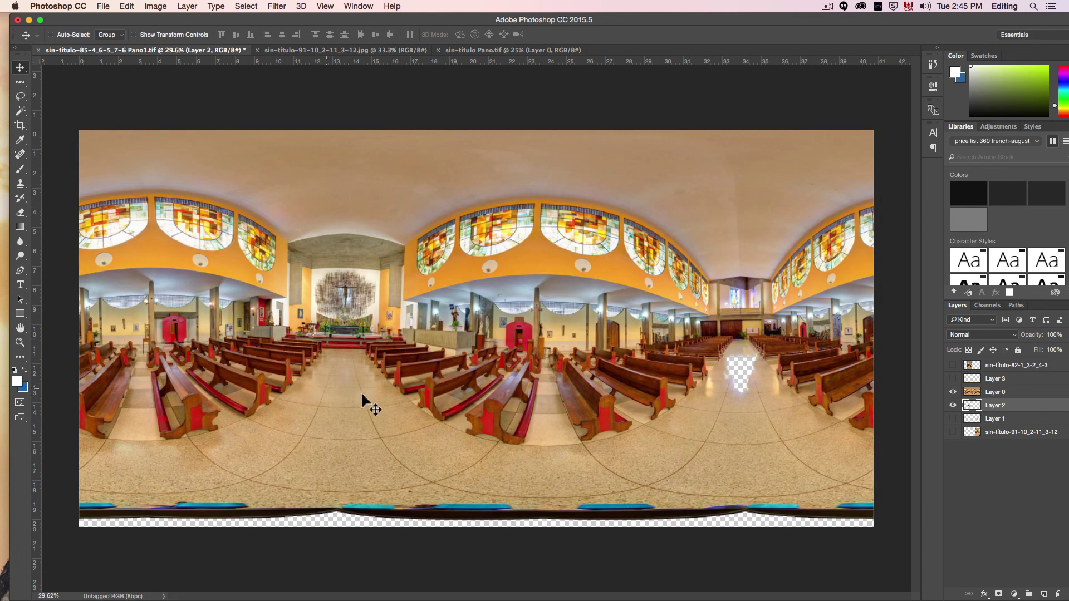
pyautogui.click(126, 6)
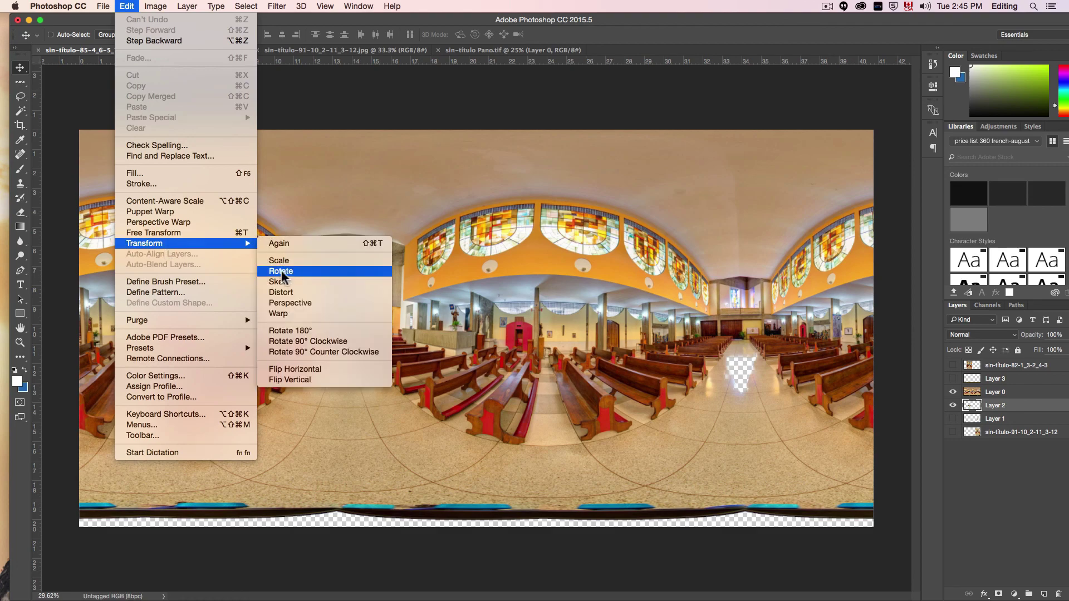
# Step: Rescale Layer 2's floor patch via its corner handle to match the aisle tiles, then commit
pyautogui.click(281, 272)
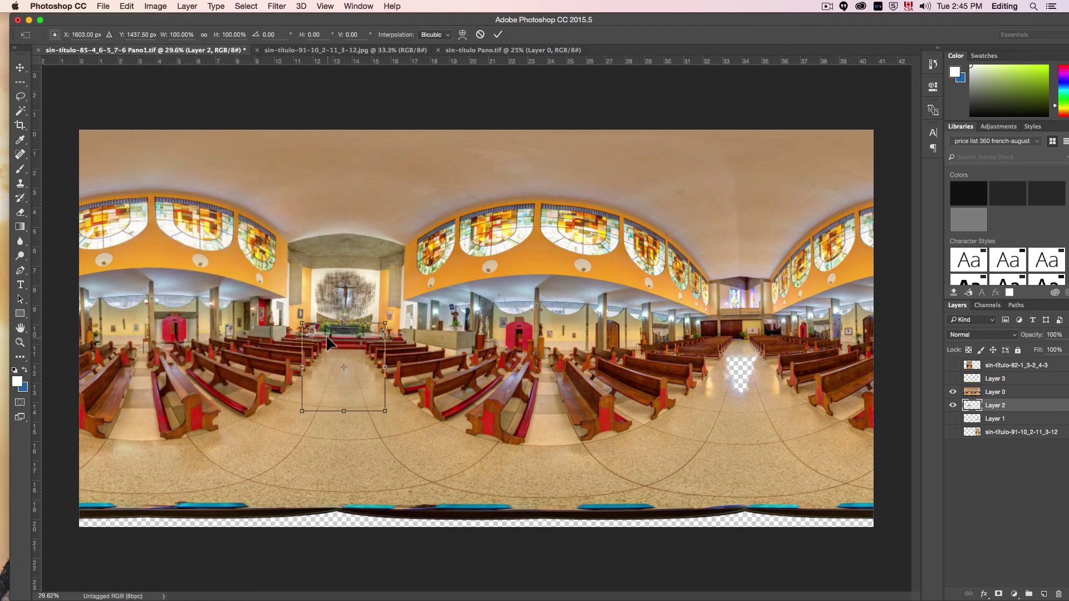
pyautogui.scroll(5, 353, 385)
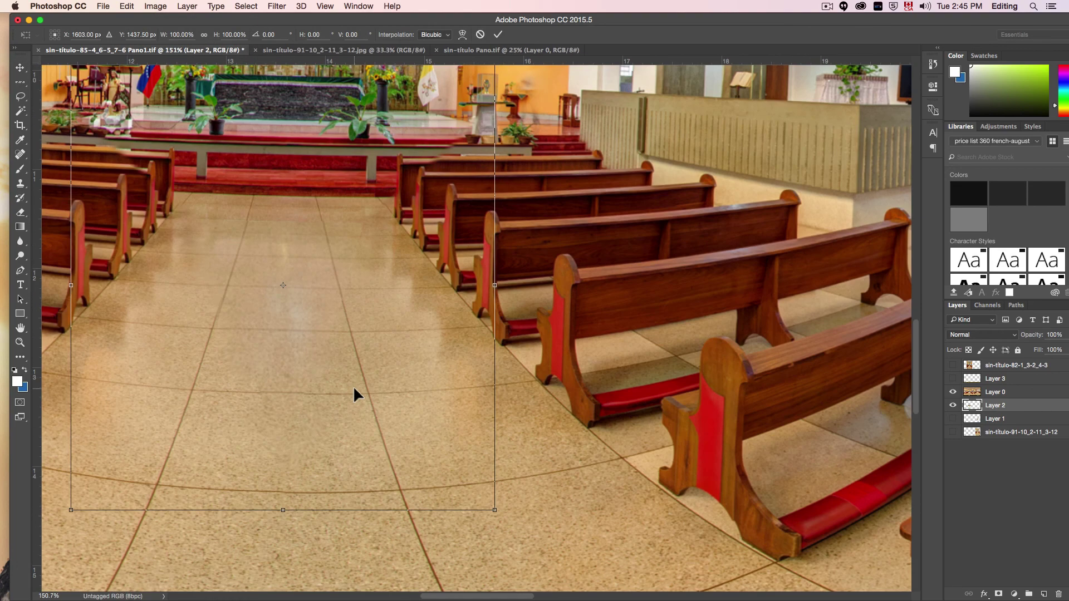
pyautogui.scroll(-2, 353, 385)
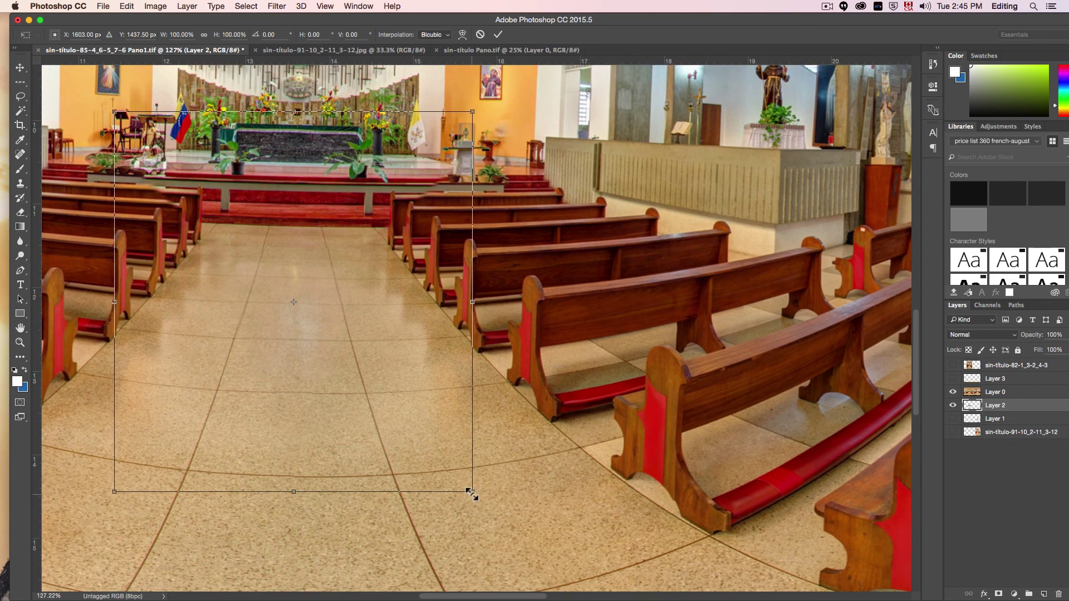
pyautogui.moveTo(472, 494); pyautogui.dragTo(508, 508)
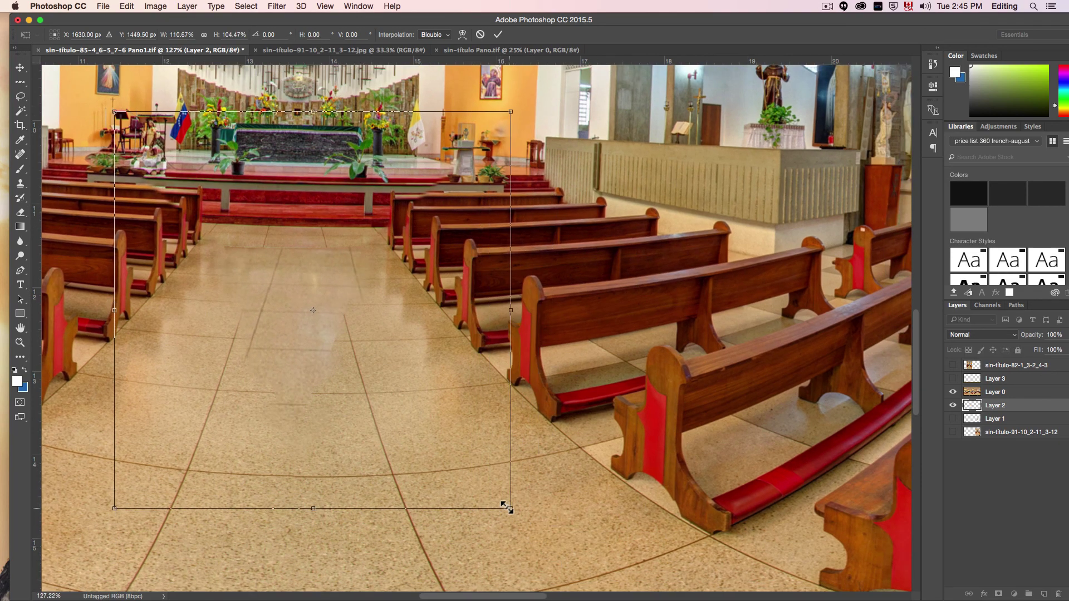
pyautogui.scroll(-1, 312, 416)
pyautogui.scroll(3, 312, 416)
pyautogui.scroll(-2, 311, 394)
pyautogui.scroll(1, 282, 370)
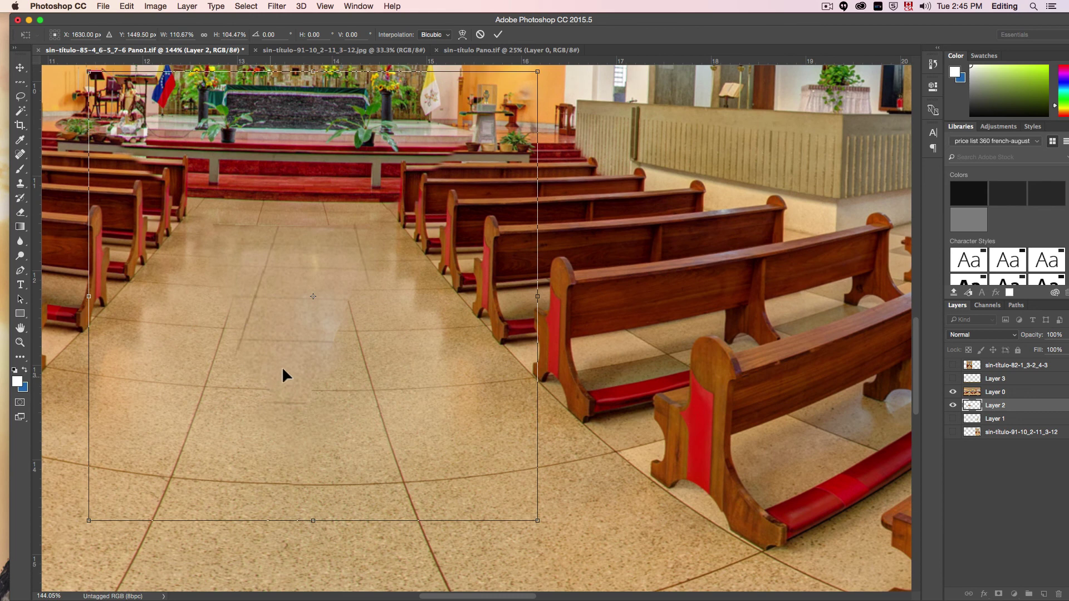
pyautogui.scroll(-1, 453, 464)
pyautogui.moveTo(532, 518); pyautogui.dragTo(491, 500)
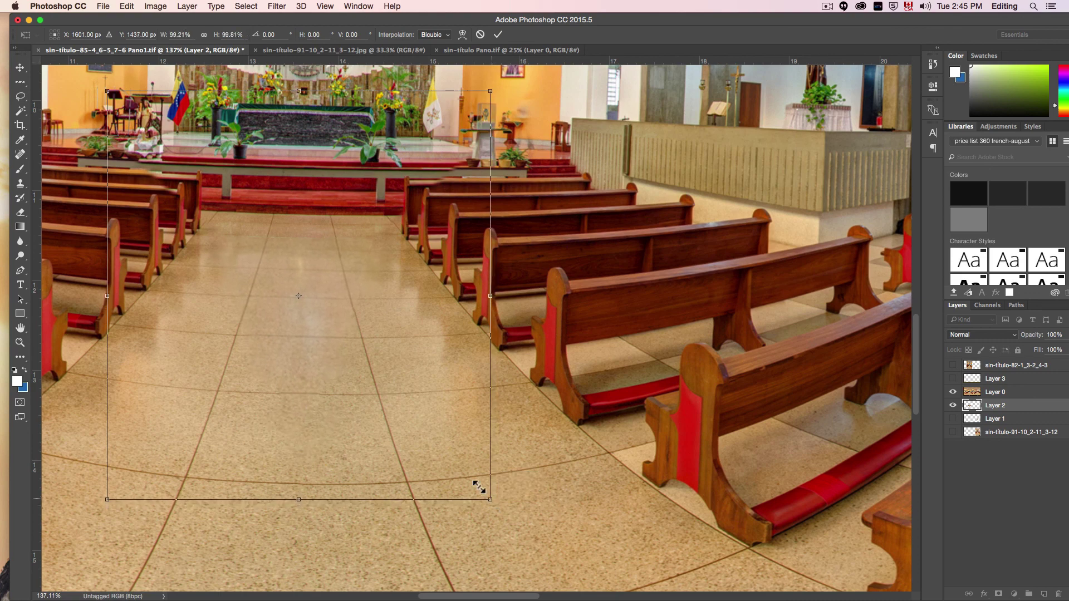
pyautogui.press('Return')
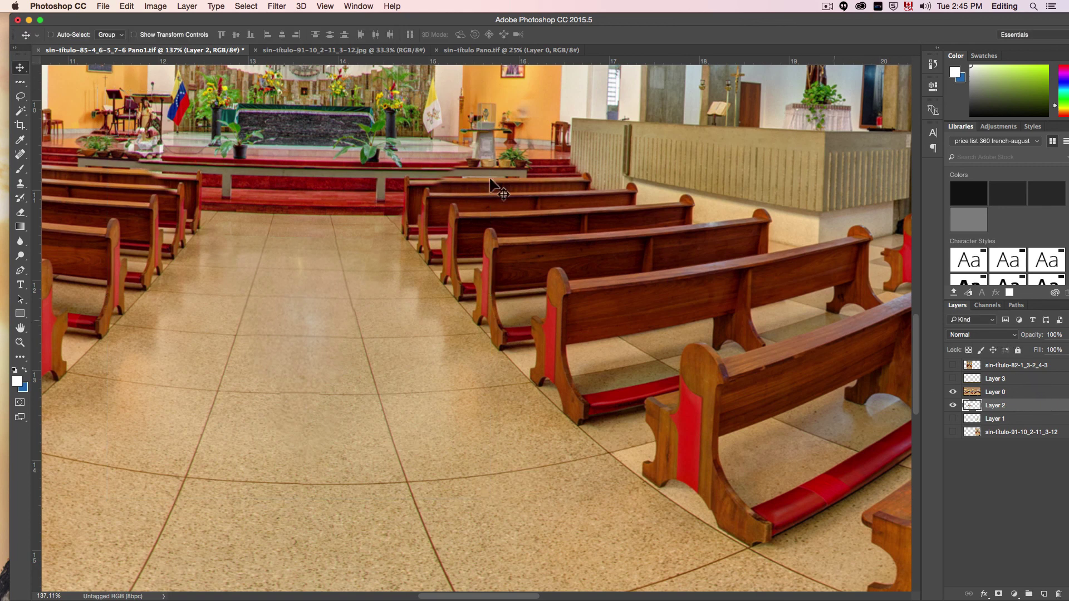
# Step: Apply a Levels adjustment to the floor patch on Layer 2, with the midtone gamma ending at 1.00
pyautogui.click(154, 6)
pyautogui.moveTo(182, 36)
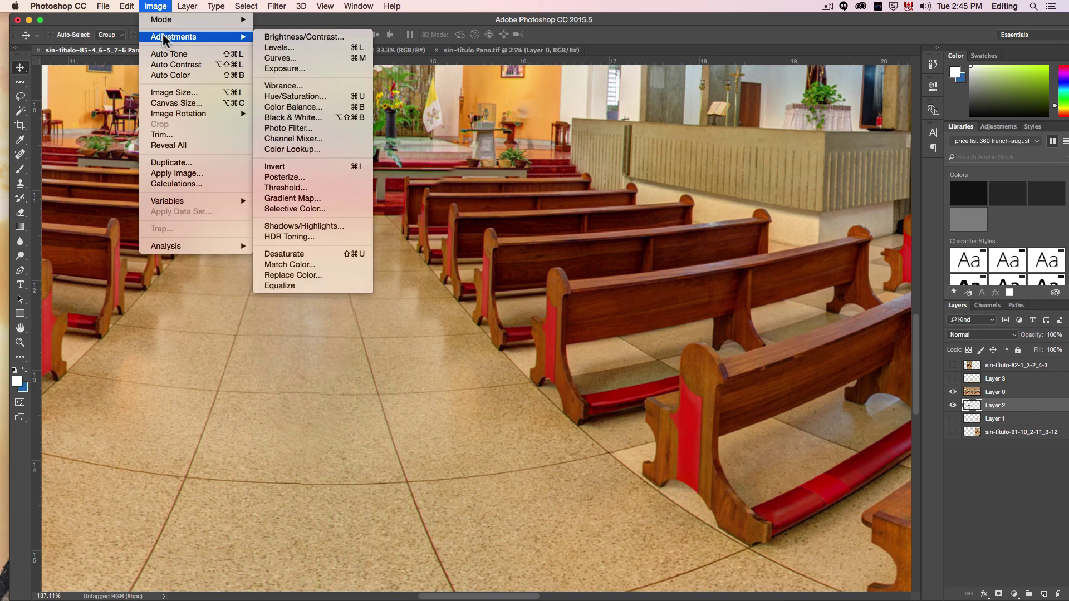
pyautogui.click(286, 50)
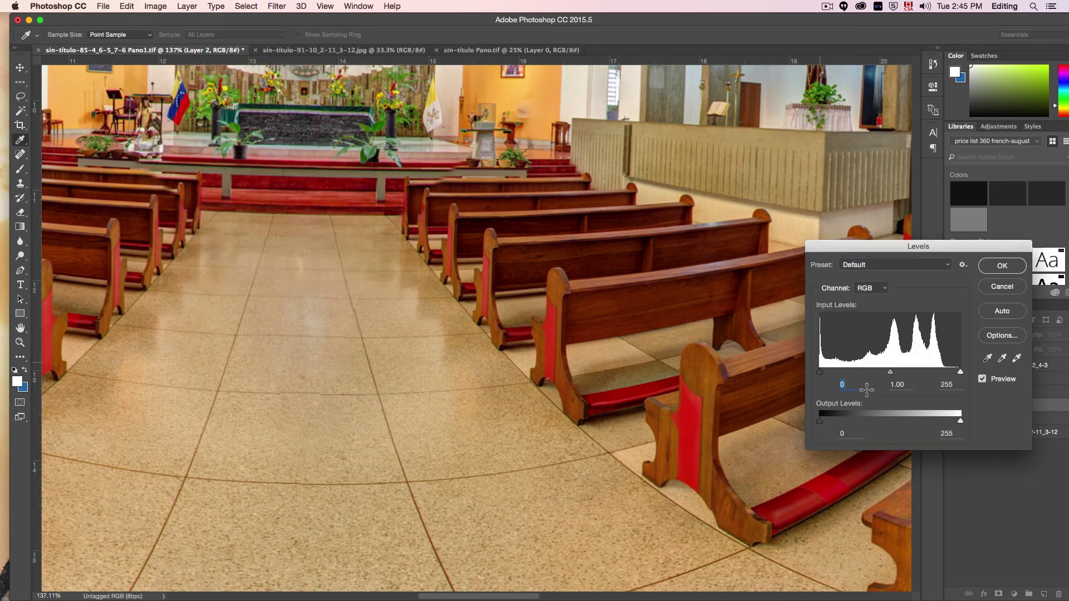
pyautogui.moveTo(890, 370)
pyautogui.mouseDown()
pyautogui.moveTo(912, 372)
pyautogui.moveTo(890, 372)
pyautogui.mouseUp()
pyautogui.click(890, 372)
pyautogui.click(1001, 266)
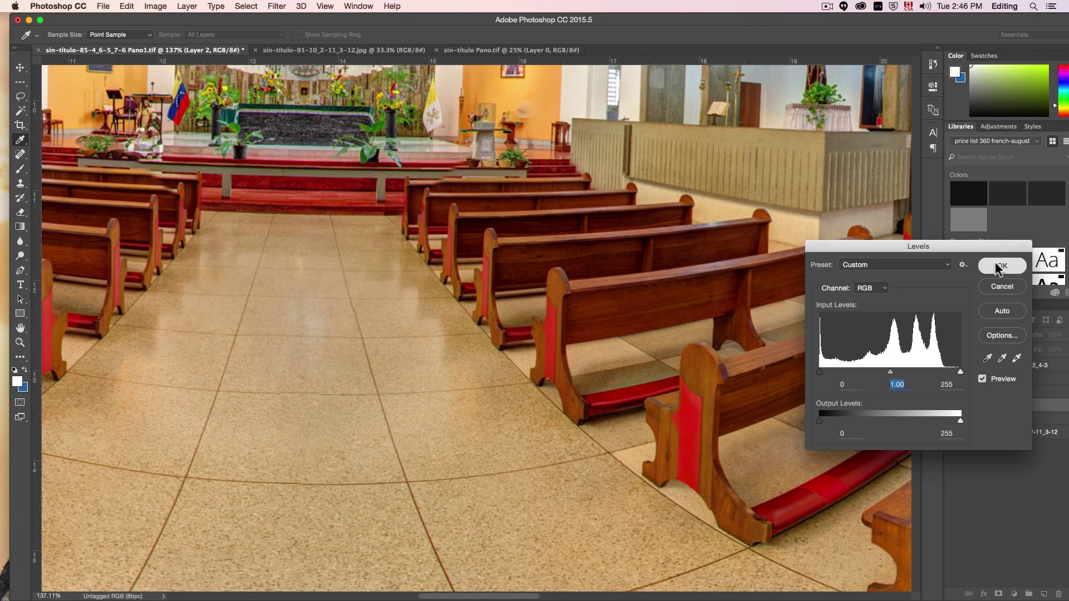
pyautogui.press('v')
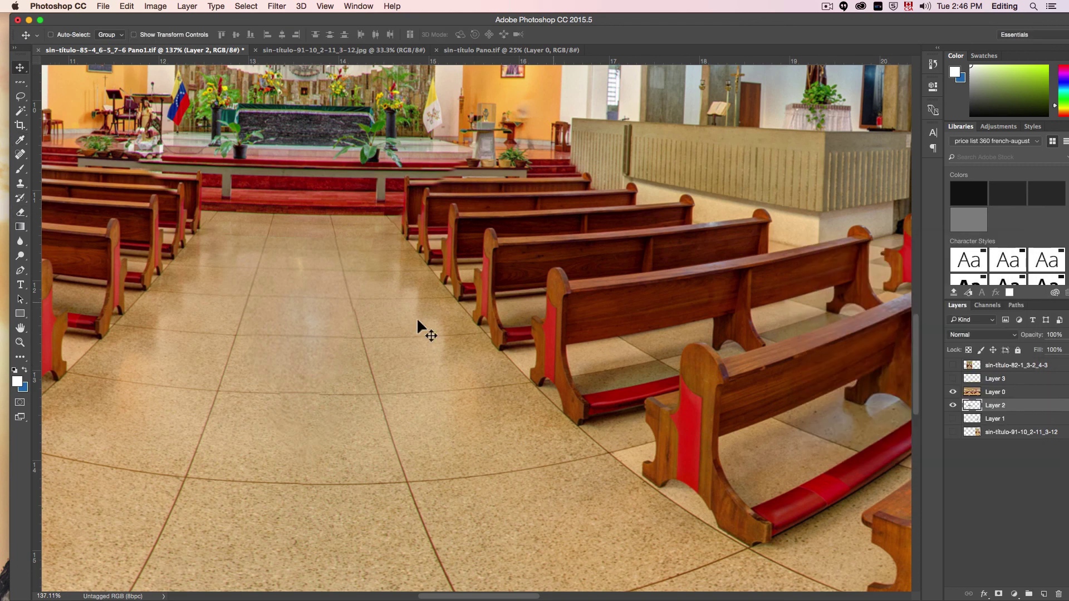
# Step: On Layer 0 with Layer 2 hidden, soften the aisle hole's top edge using a soft Eraser brush
pyautogui.click(1026, 393)
pyautogui.click(953, 405)
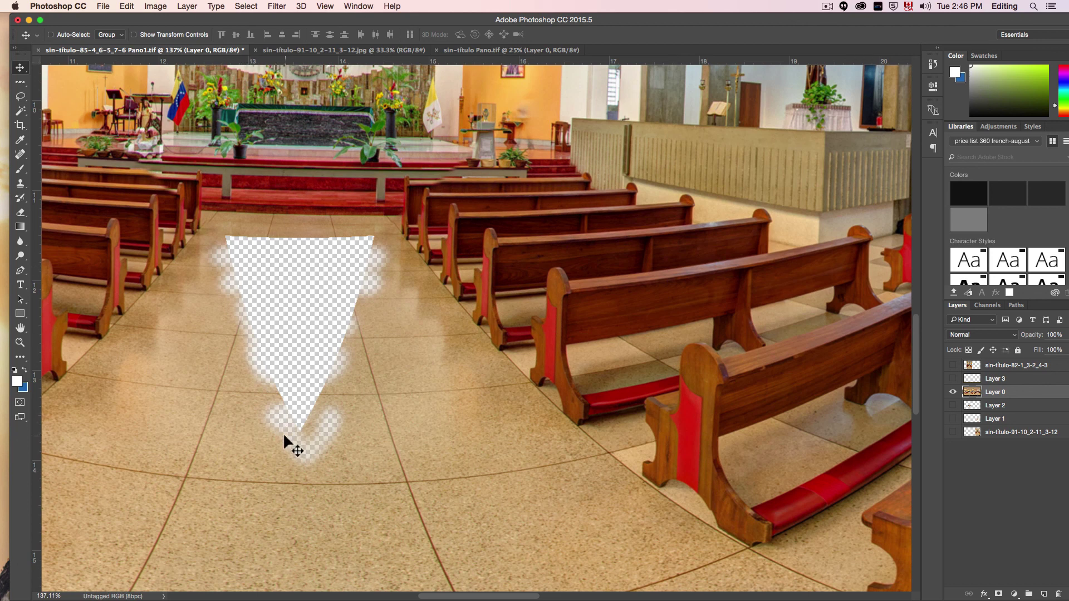
pyautogui.moveTo(20, 212); pyautogui.dragTo(60, 215)
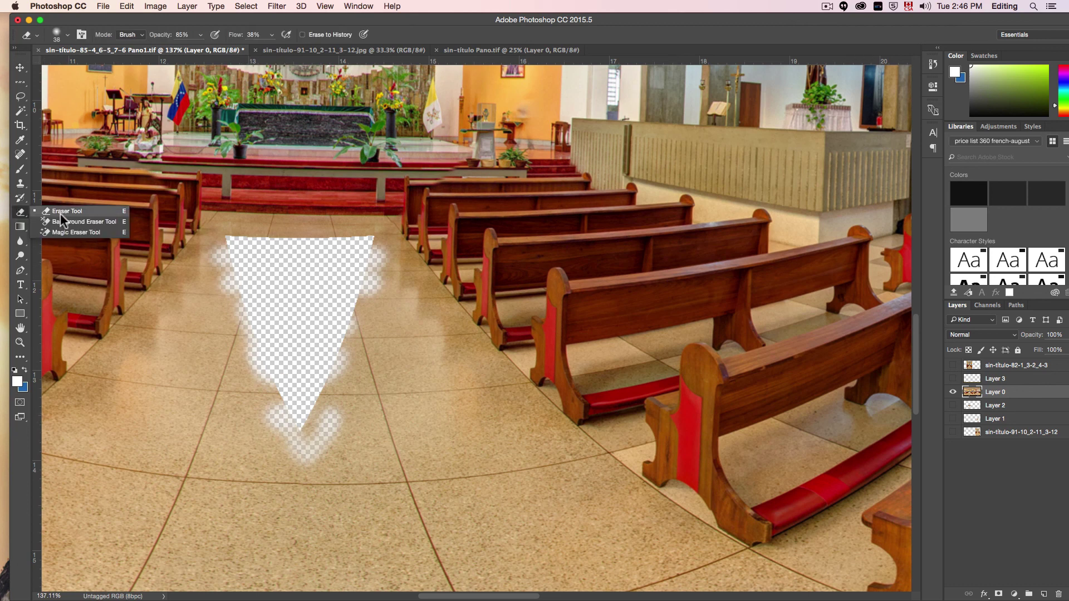
pyautogui.click(60, 213)
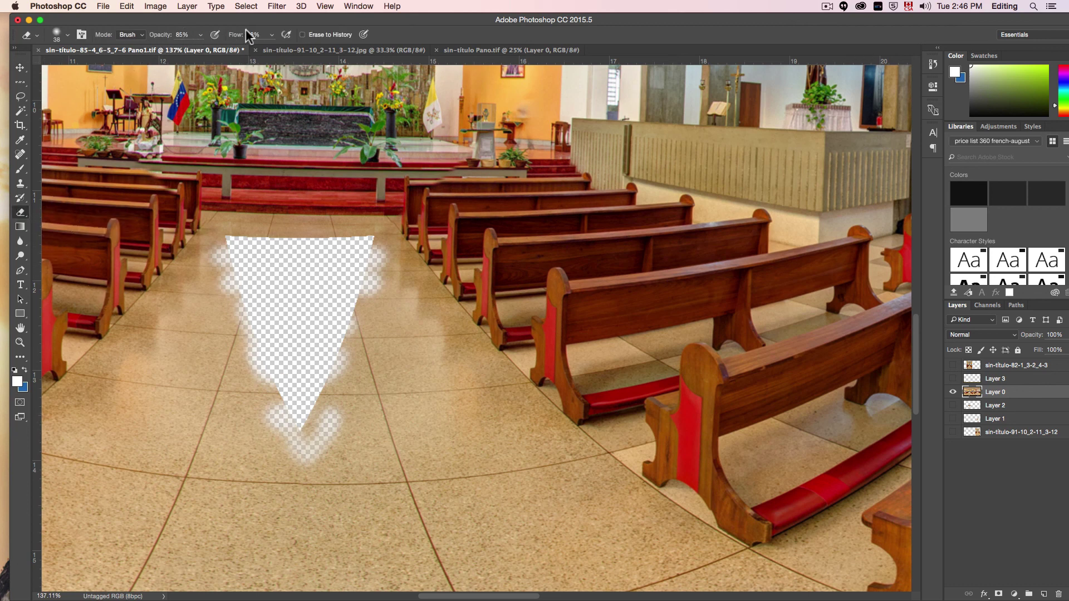
pyautogui.click(67, 35)
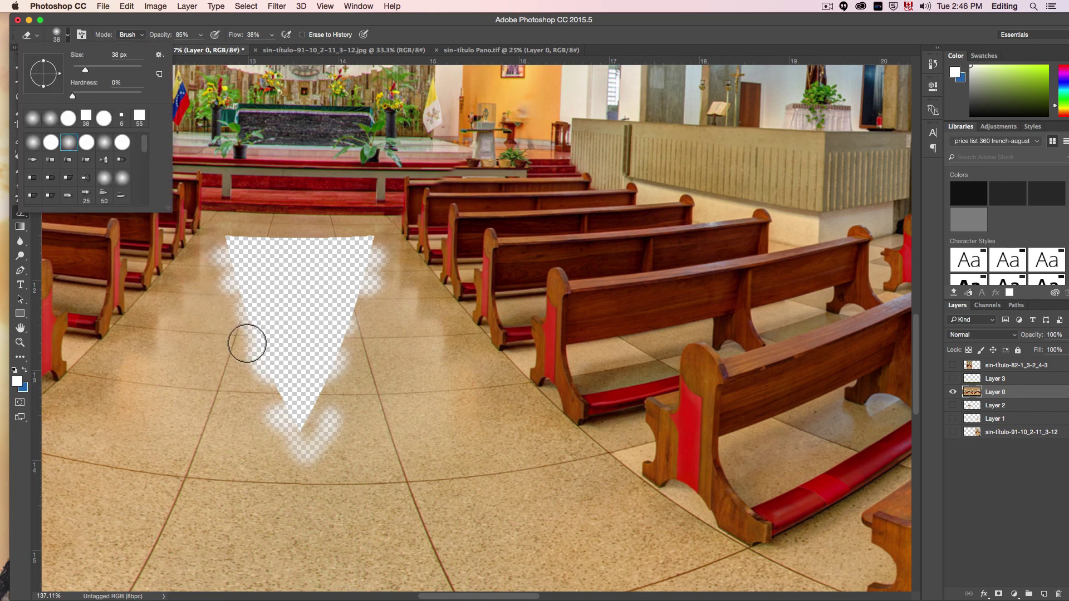
pyautogui.click(237, 312)
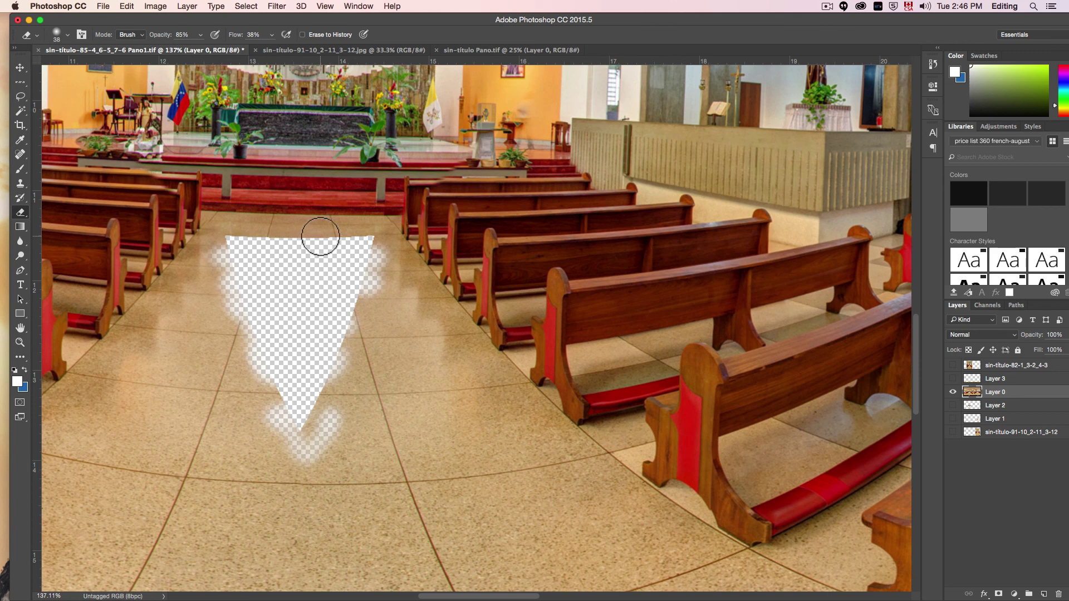
pyautogui.click(303, 232)
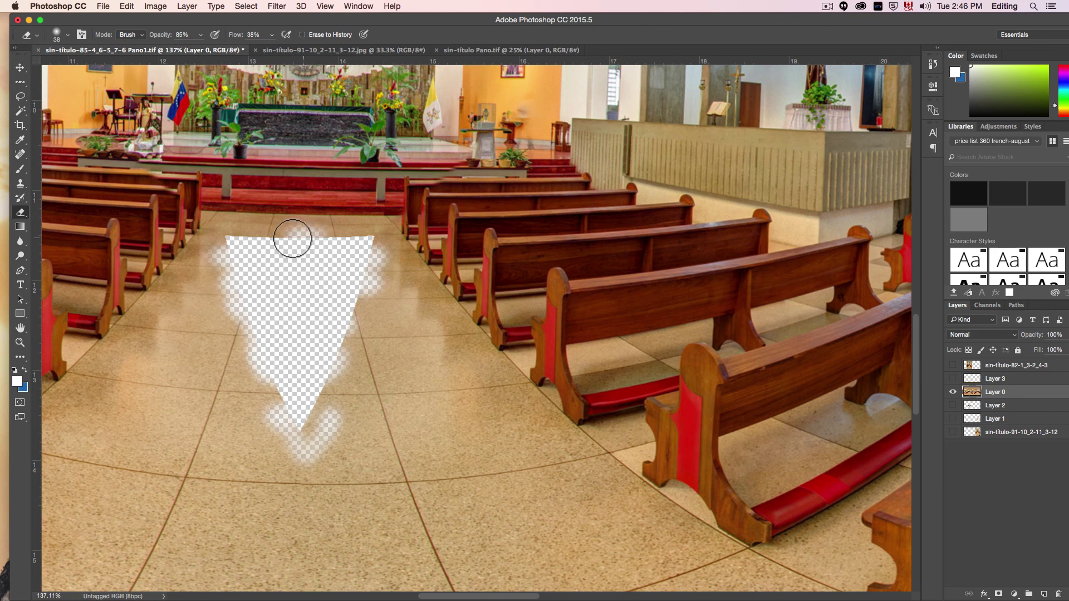
# Step: With Layer 2 visible again, erase Layer 0 along the tile seam so the patch blends in
pyautogui.click(953, 405)
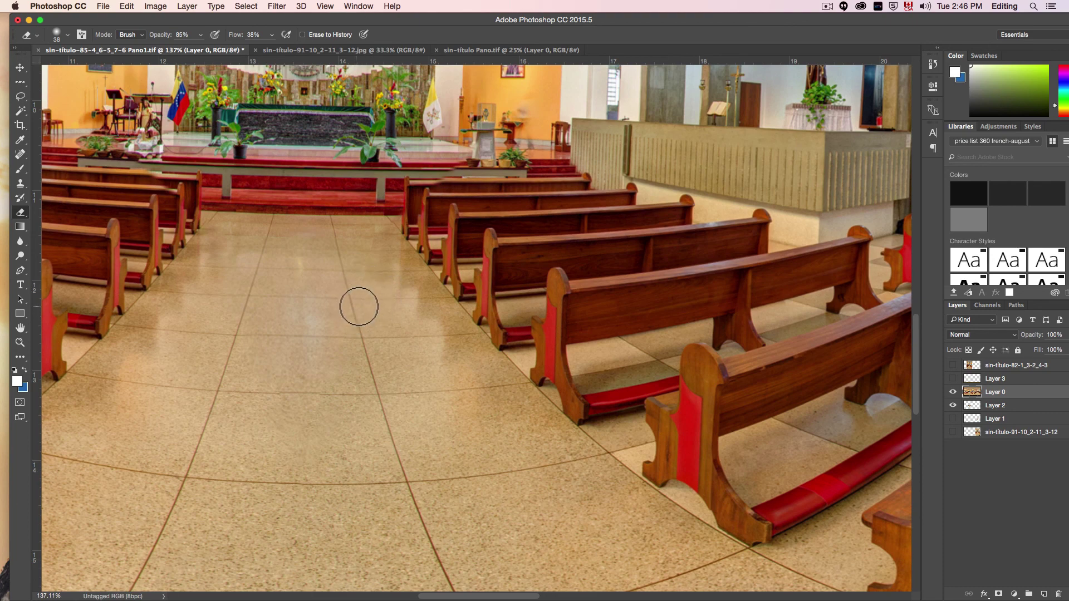
pyautogui.scroll(5, 378, 325)
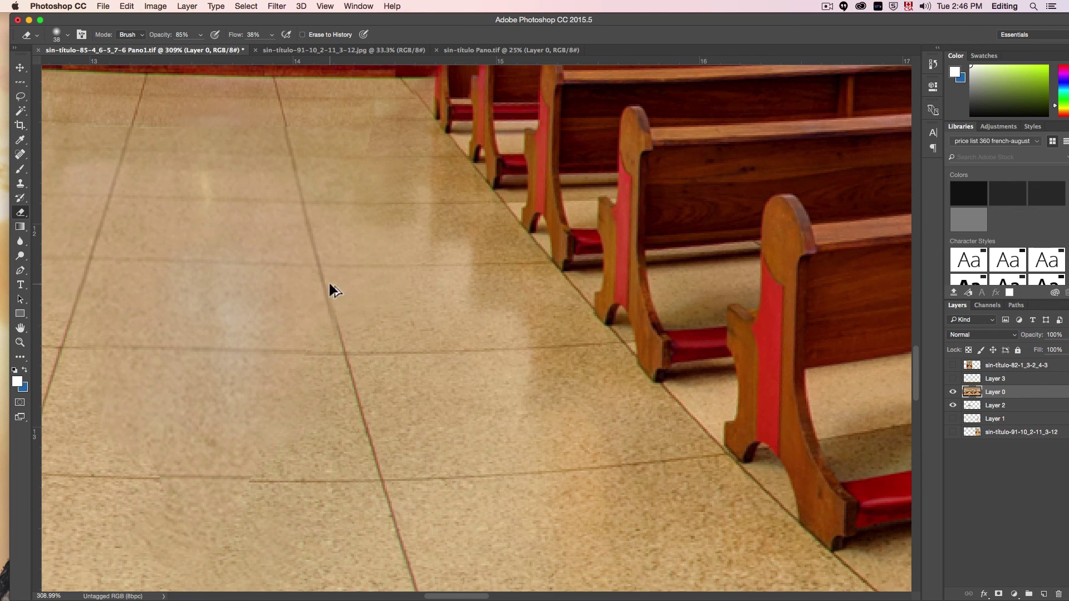
pyautogui.moveTo(329, 282)
pyautogui.mouseDown()
pyautogui.moveTo(354, 308)
pyautogui.moveTo(377, 285)
pyautogui.moveTo(356, 282)
pyautogui.moveTo(334, 300)
pyautogui.moveTo(343, 217)
pyautogui.moveTo(331, 295)
pyautogui.mouseUp()
pyautogui.scroll(-1, 353, 217)
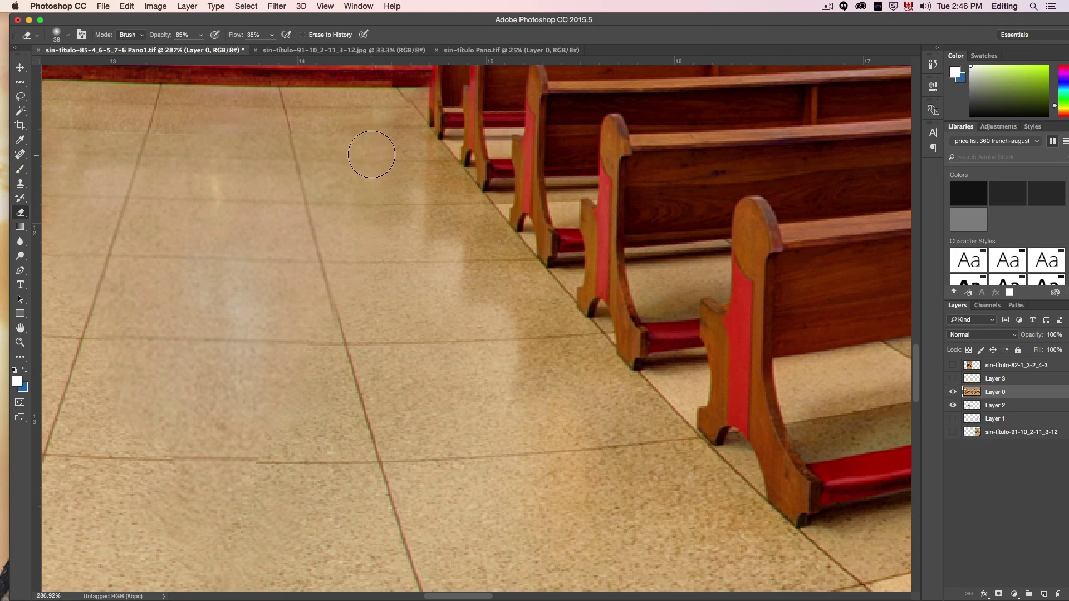
pyautogui.scroll(-1, 554, 446)
pyautogui.scroll(-10, 554, 445)
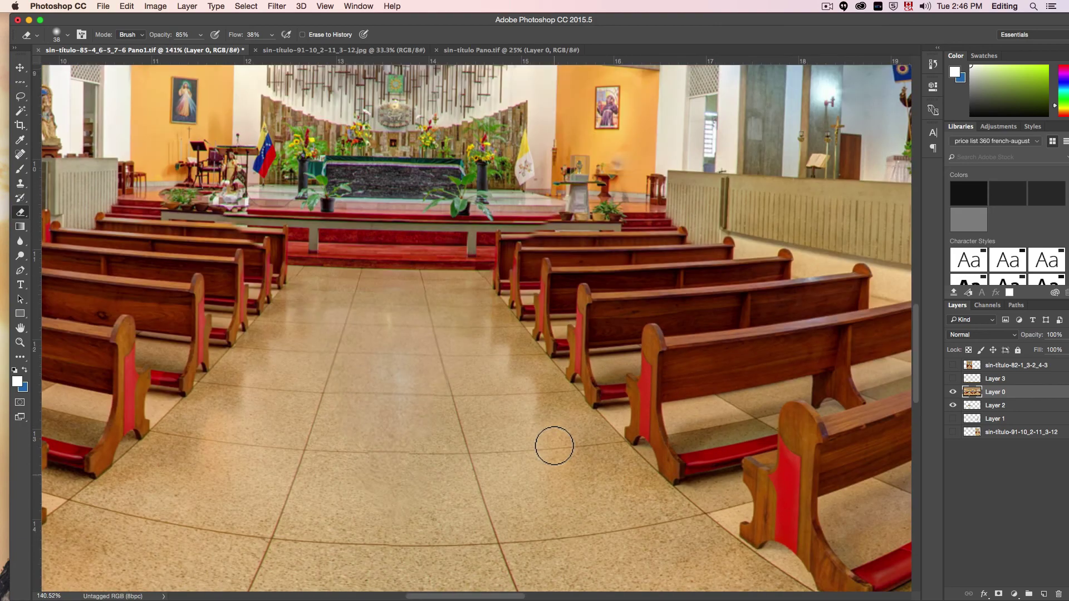
pyautogui.scroll(-5, 554, 445)
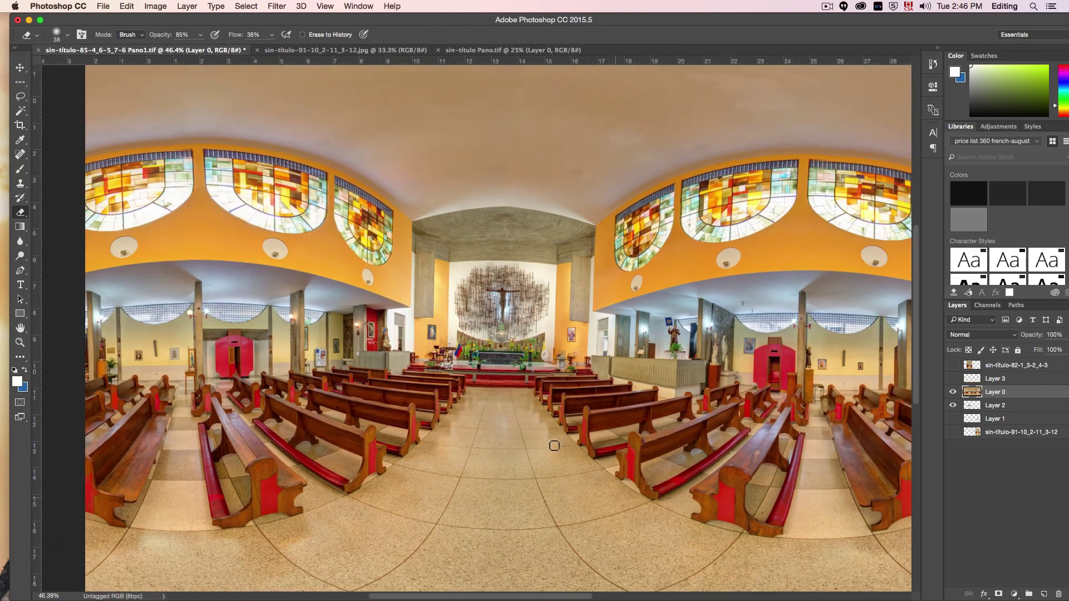
pyautogui.scroll(-2, 554, 445)
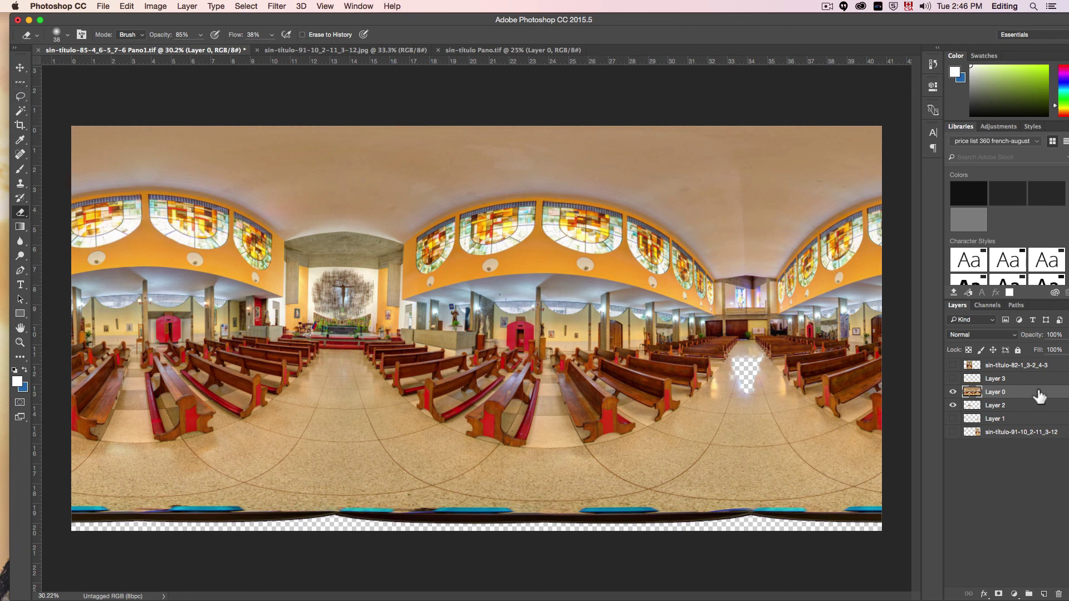
pyautogui.click(20, 83)
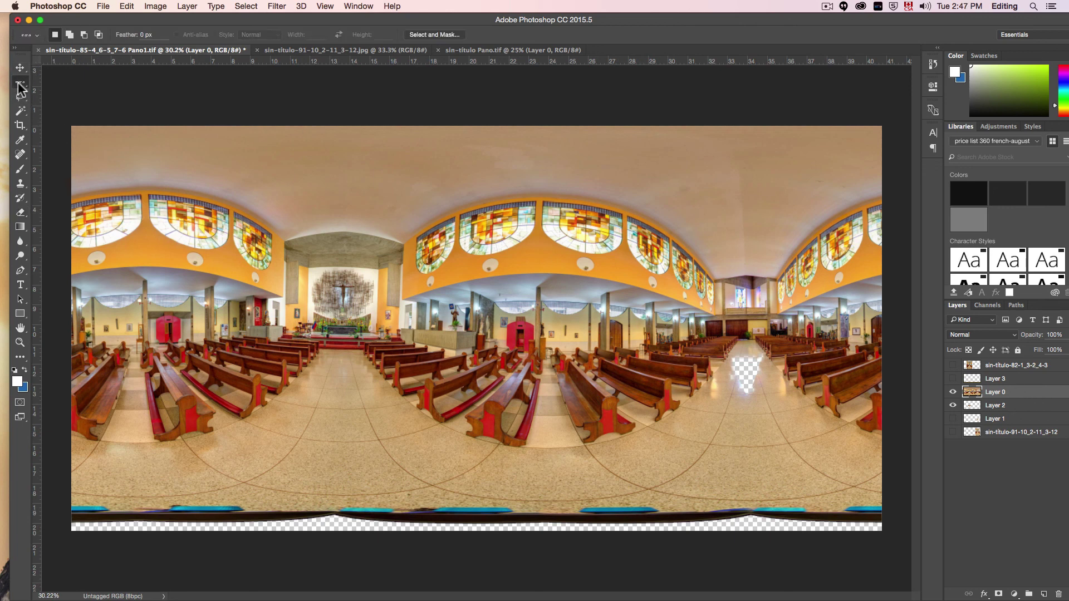
# Step: Copy a single pixel row from the image's bottom strip onto a new layer
pyautogui.rightClick(20, 86)
pyautogui.click(62, 80)
pyautogui.moveTo(154, 204); pyautogui.dragTo(272, 316)
pyautogui.rightClick(20, 83)
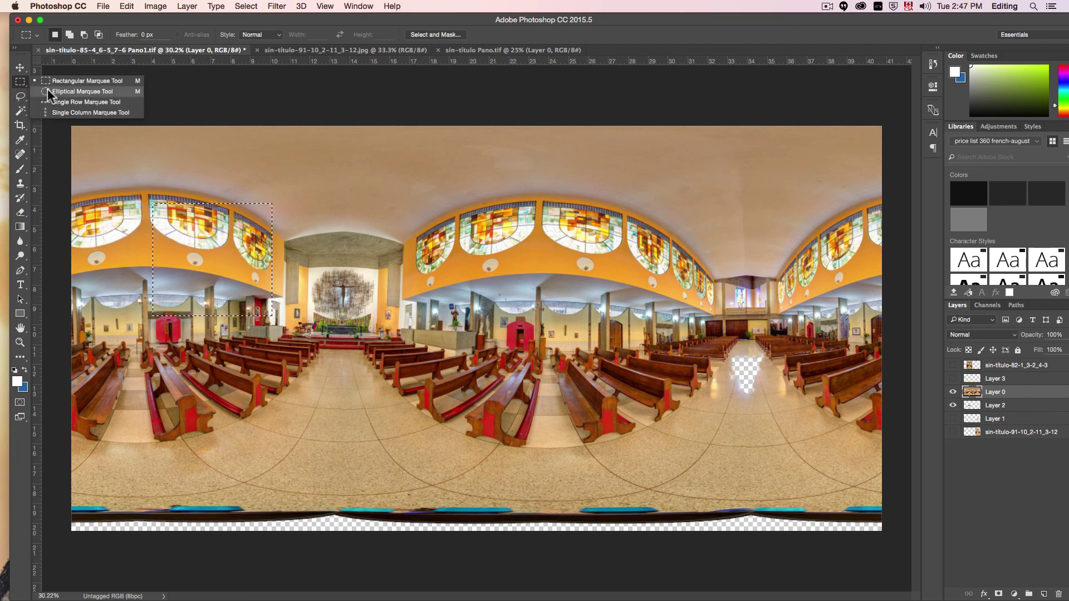
pyautogui.click(57, 102)
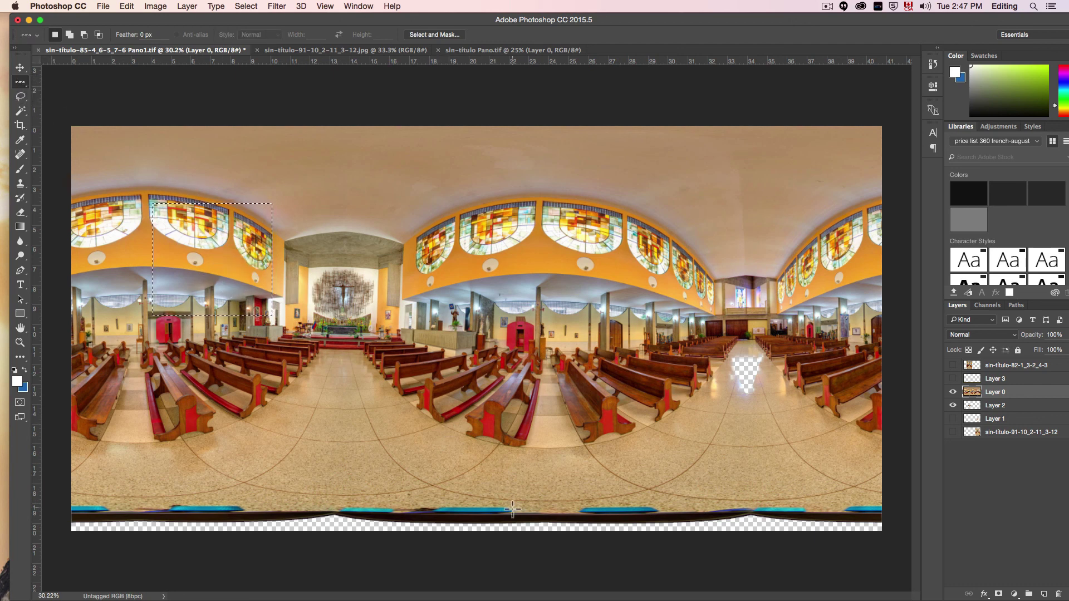
pyautogui.click(447, 506)
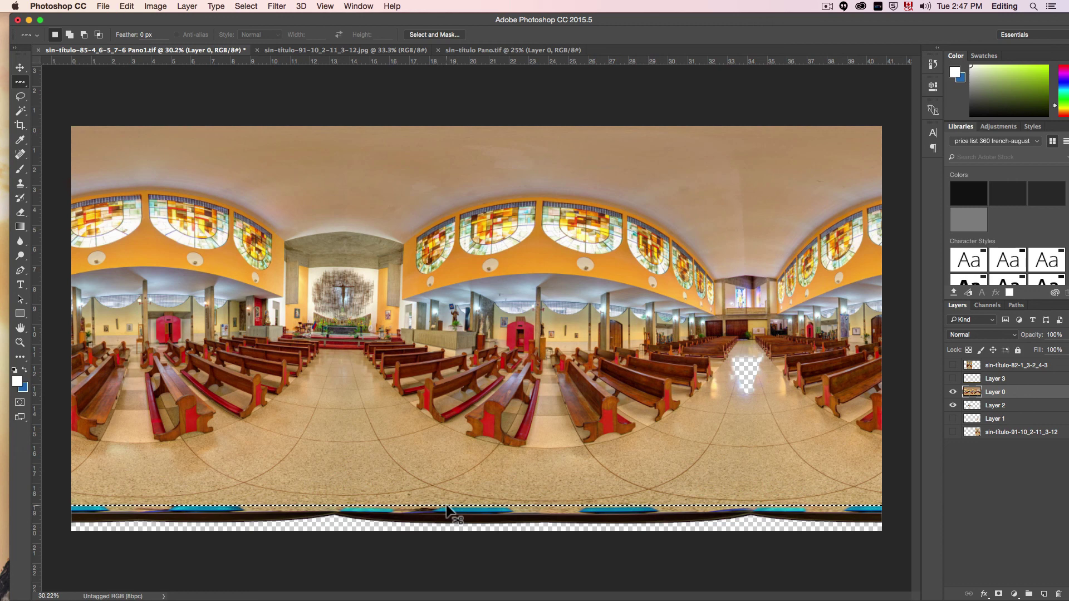
pyautogui.press('super+j')
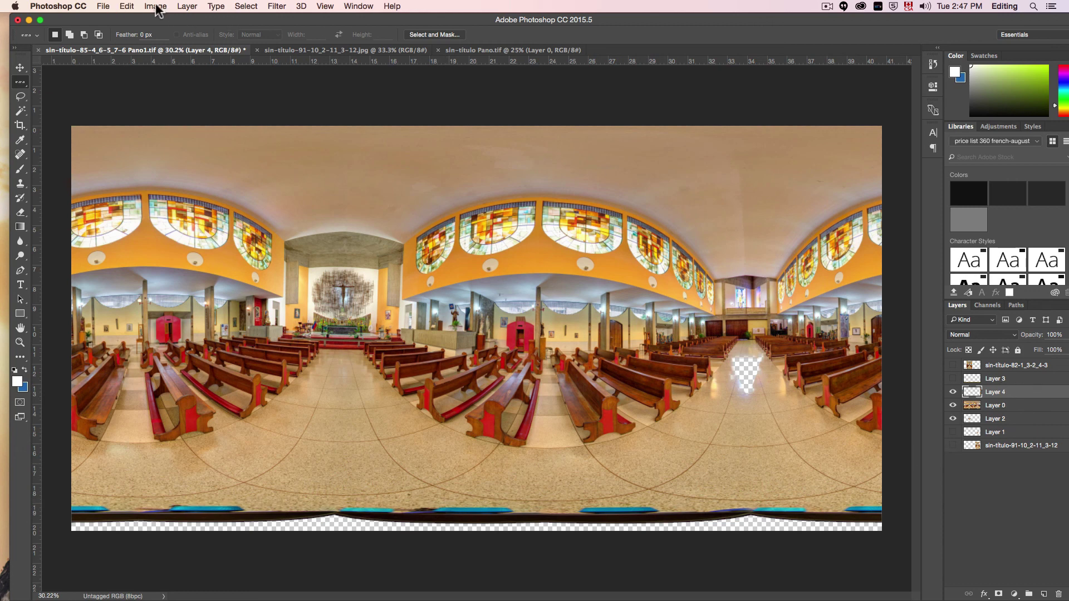
# Step: Scale the strip layer down over the transparent band, then show Layer 1 to fill the floor gap
pyautogui.click(129, 7)
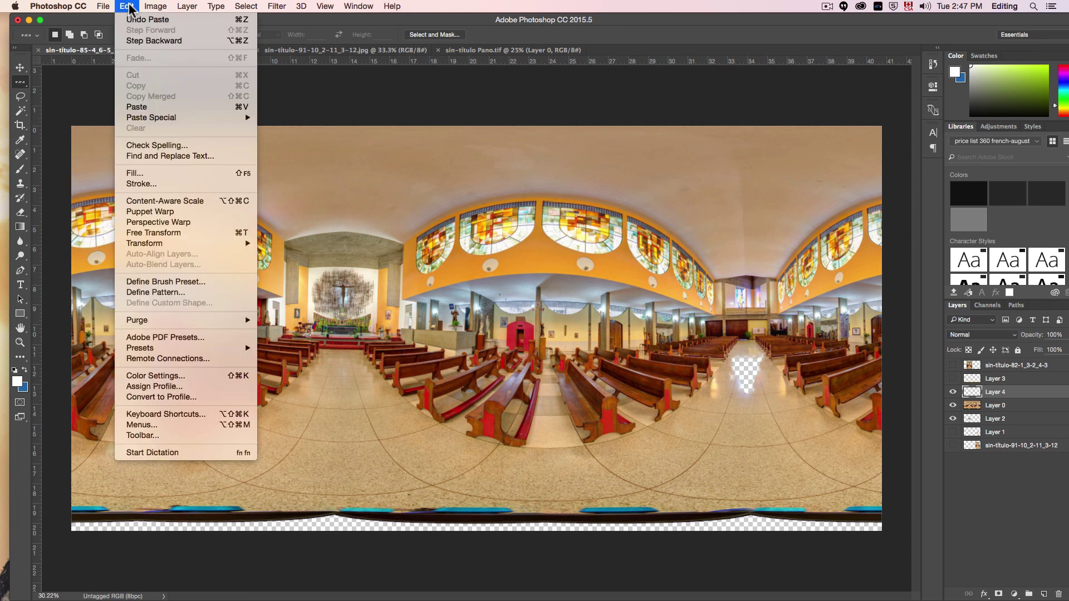
pyautogui.moveTo(183, 252)
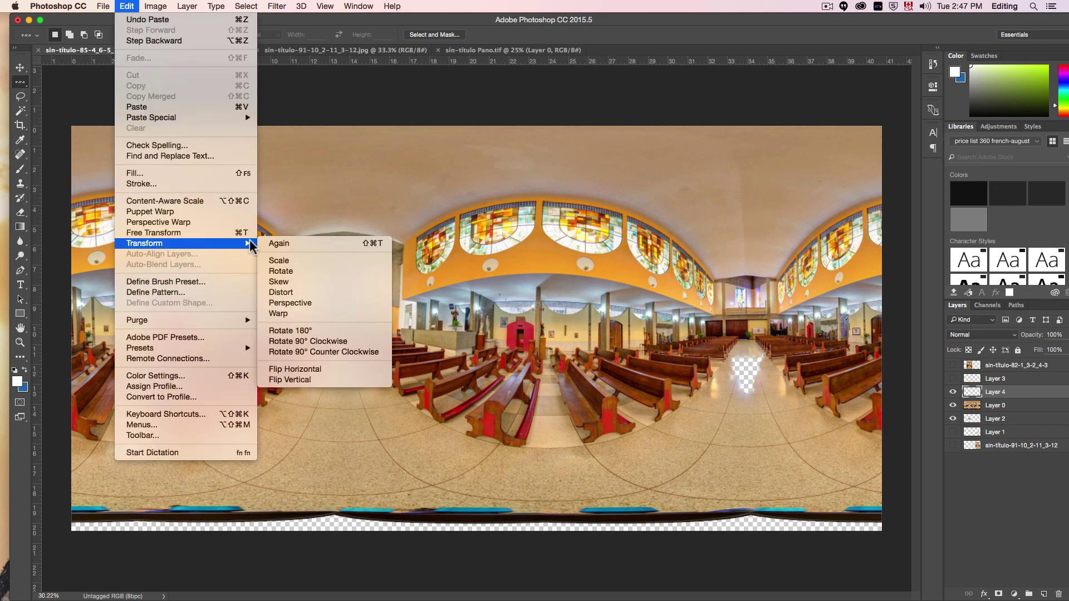
pyautogui.click(289, 266)
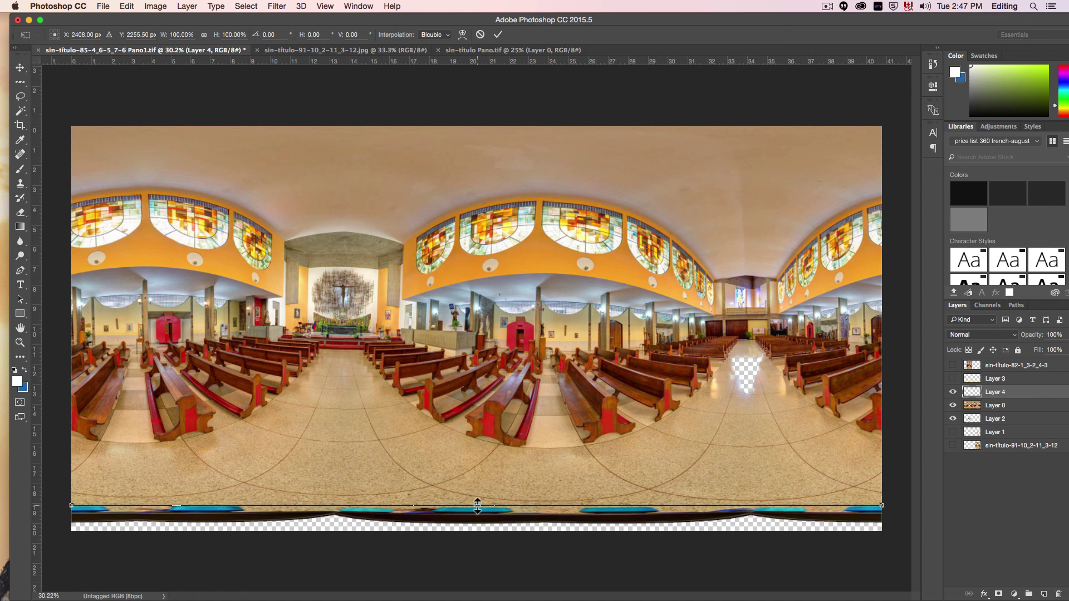
pyautogui.moveTo(477, 505); pyautogui.dragTo(478, 541)
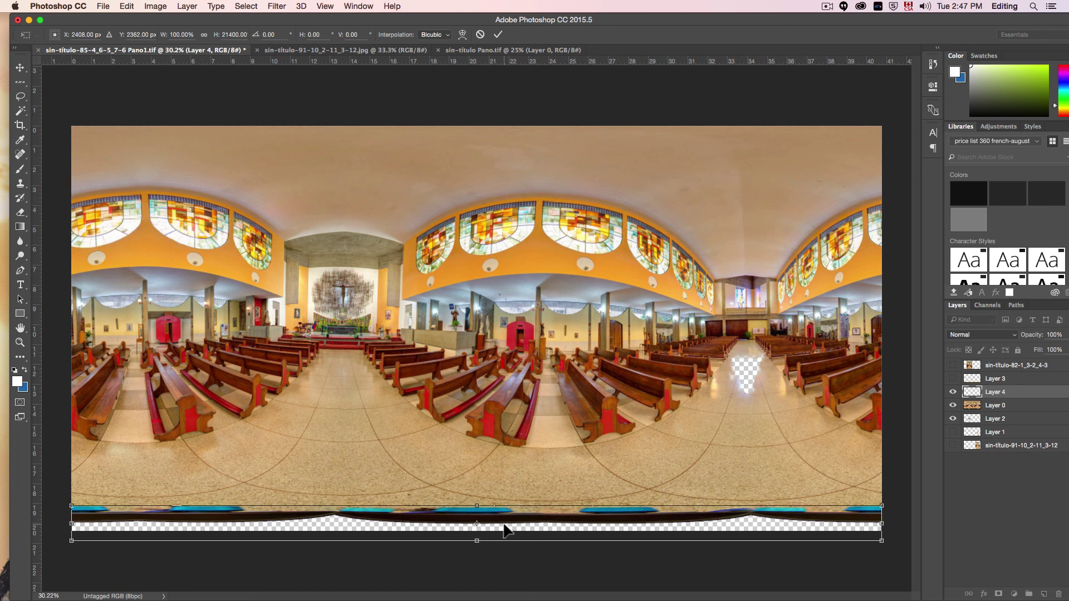
pyautogui.press('Return')
pyautogui.press('m')
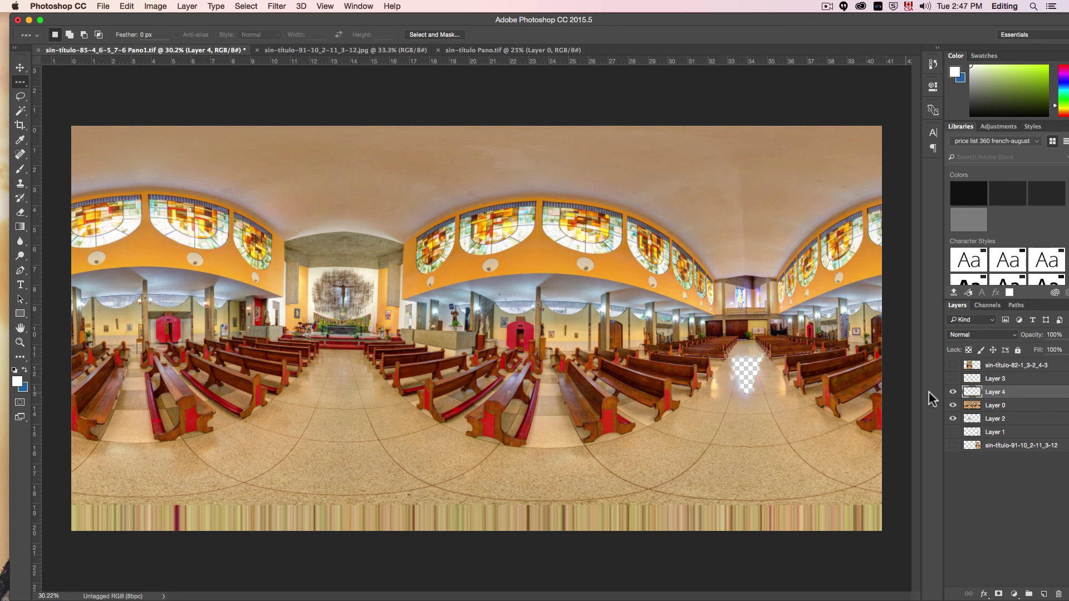
pyautogui.click(953, 433)
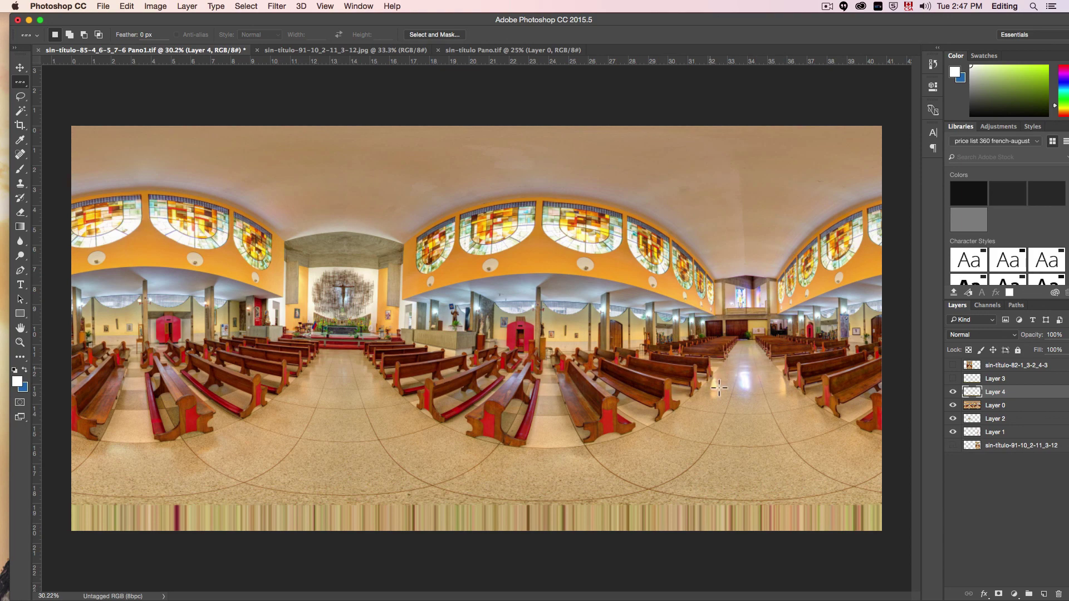
# Step: Save the patched panorama via Save As in JPEG format, named sin-título-1.jpg
pyautogui.click(480, 49)
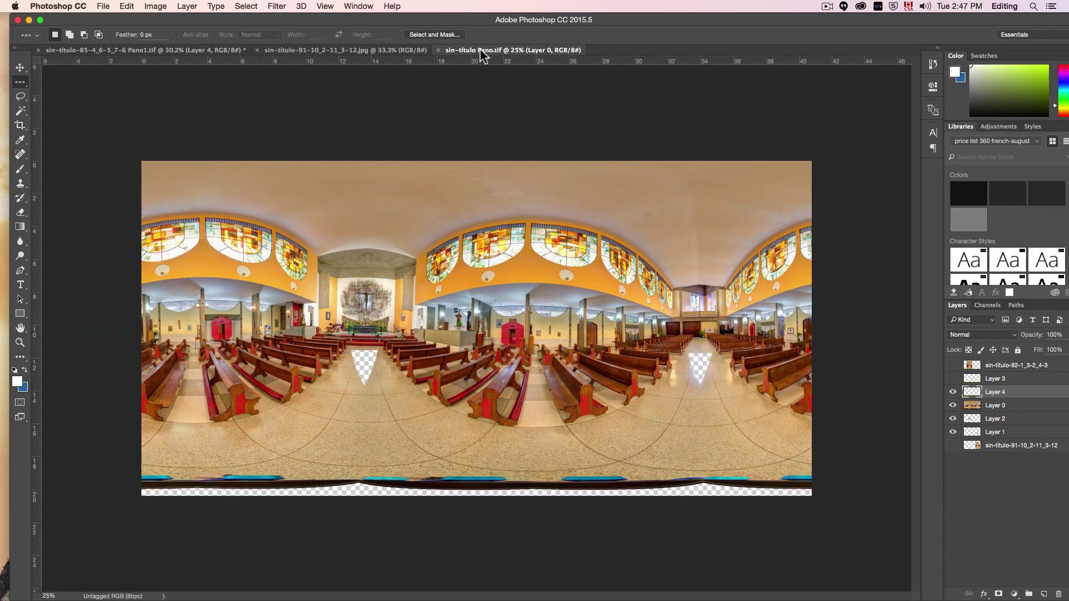
pyautogui.click(138, 49)
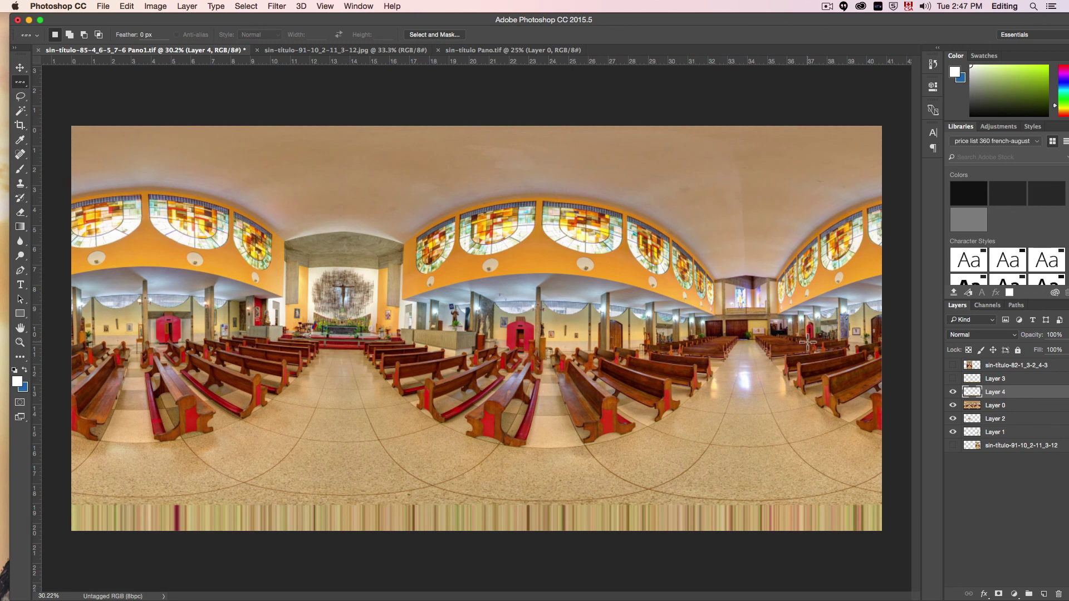
pyautogui.click(104, 6)
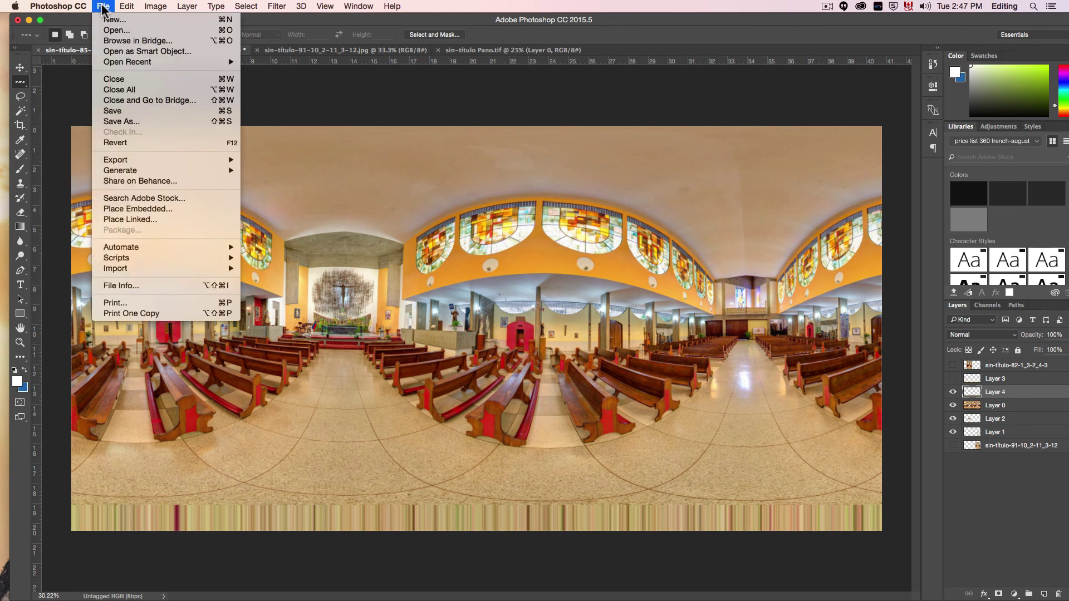
pyautogui.click(159, 122)
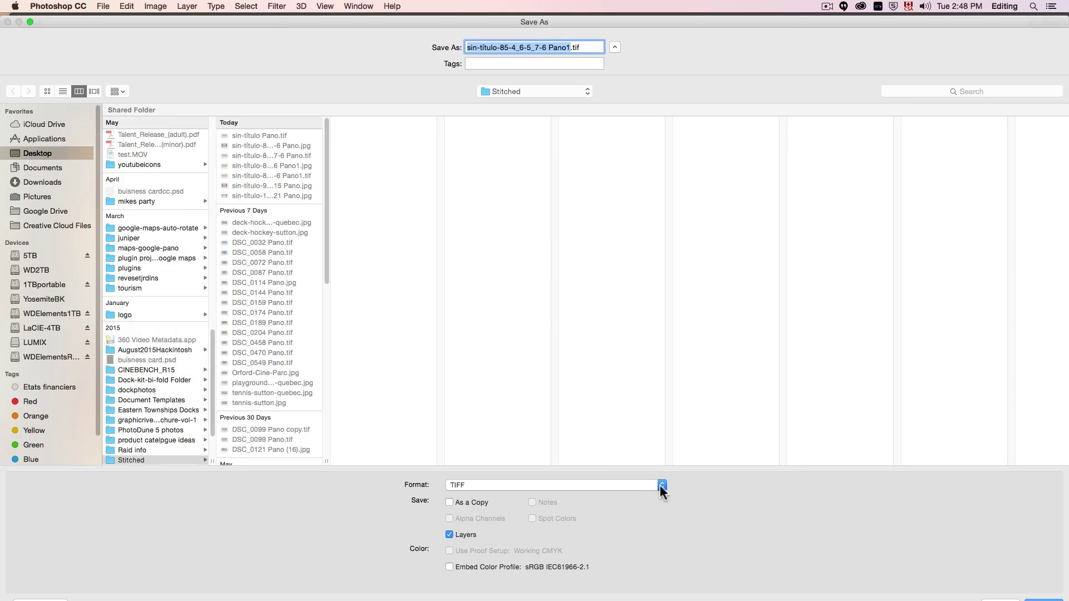
pyautogui.click(660, 487)
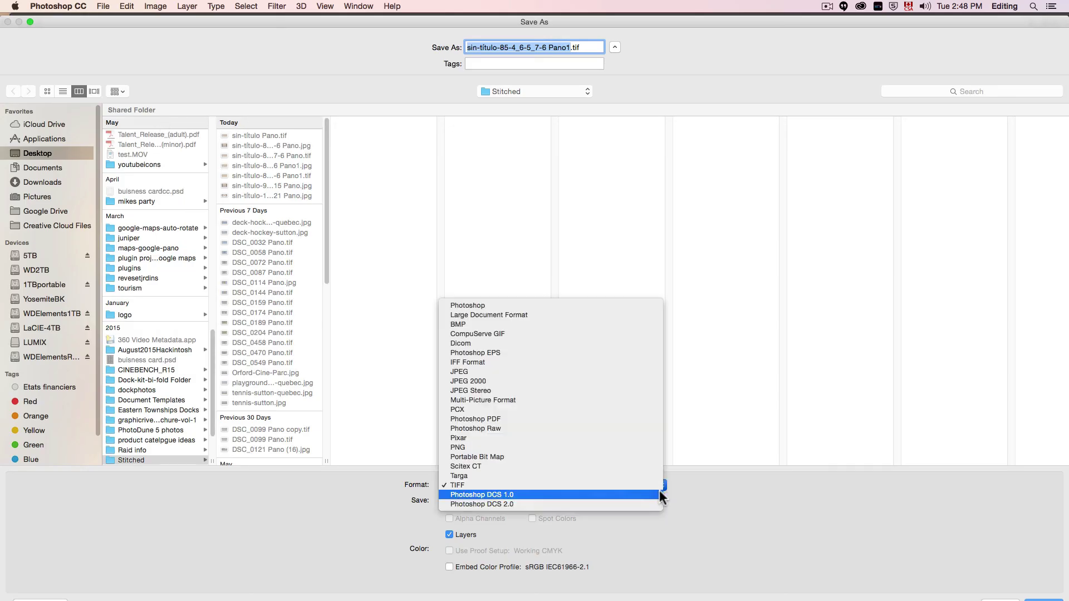
pyautogui.click(497, 372)
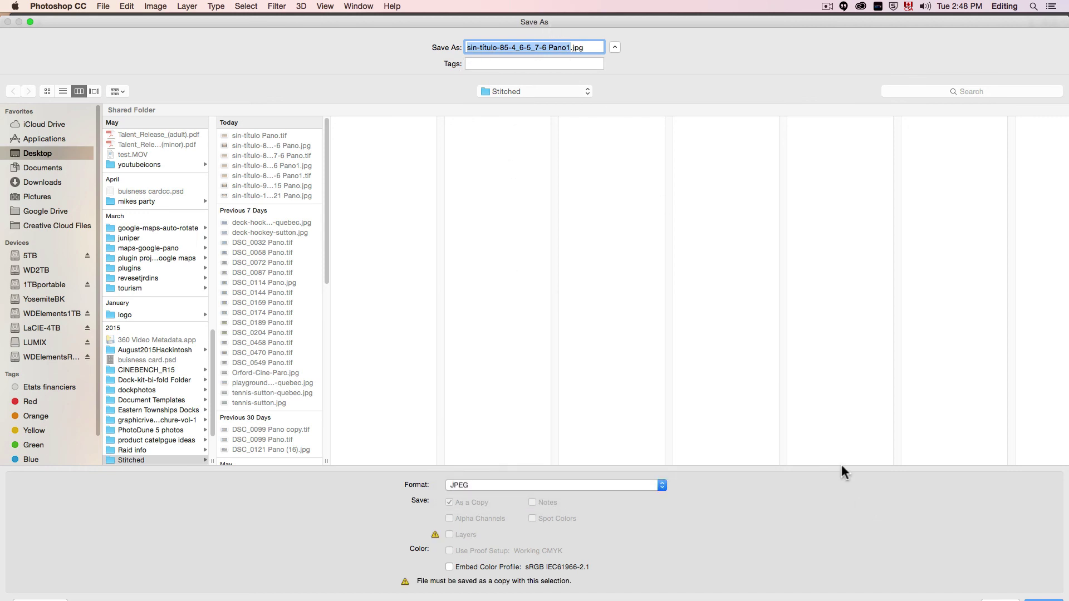
pyautogui.click(570, 49)
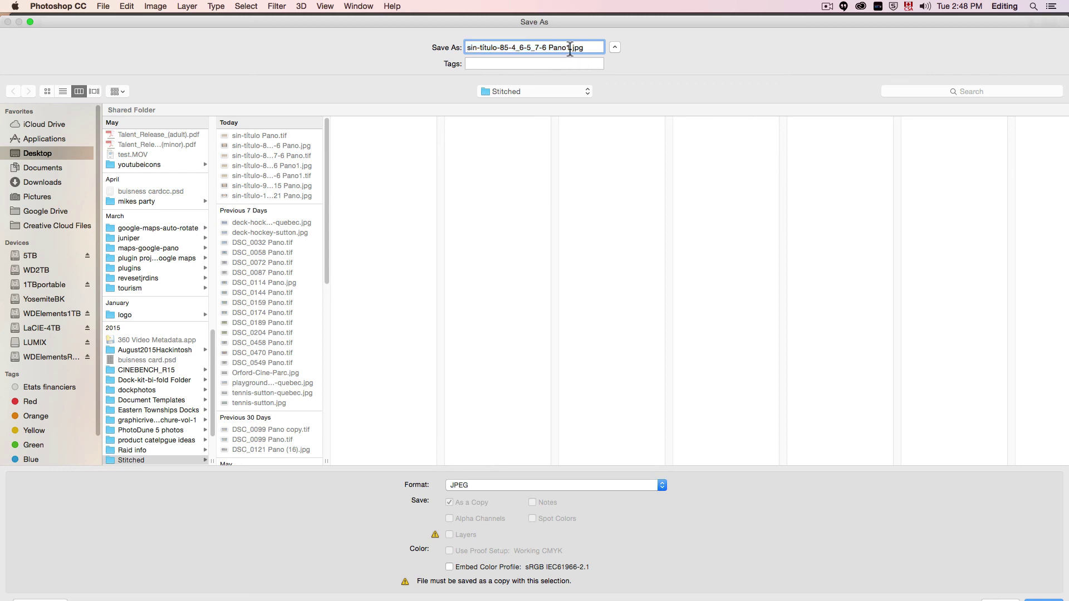
pyautogui.moveTo(566, 48); pyautogui.dragTo(497, 48)
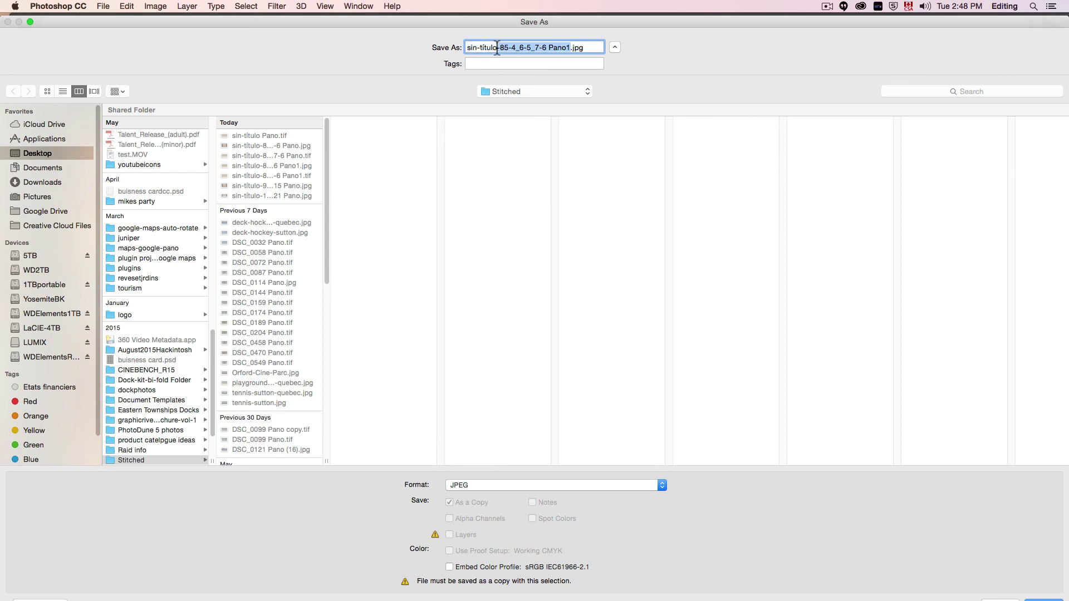
pyautogui.write('1')
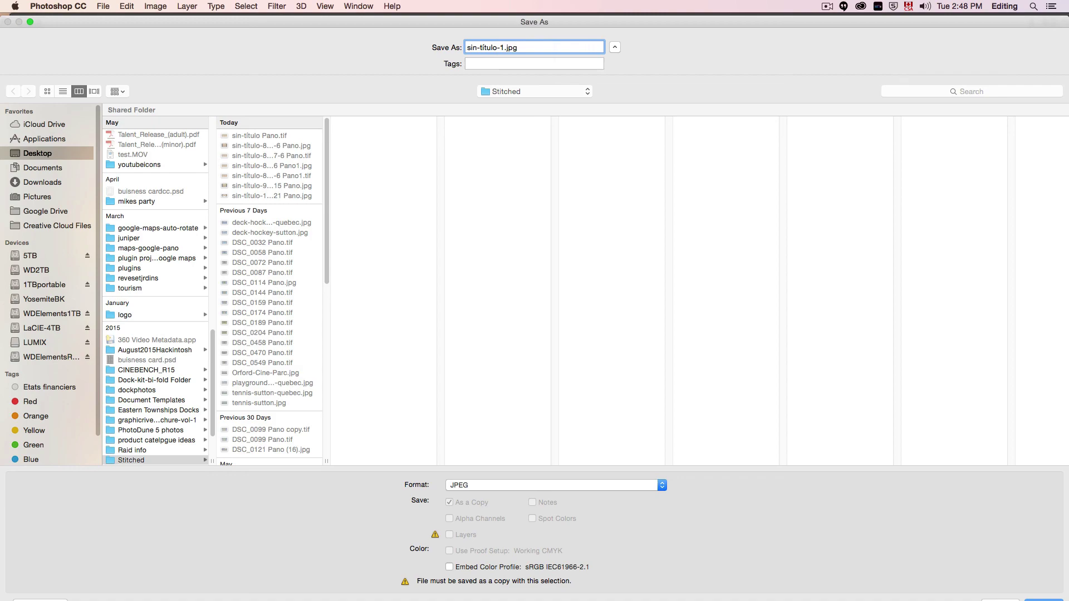
pyautogui.press('Return')
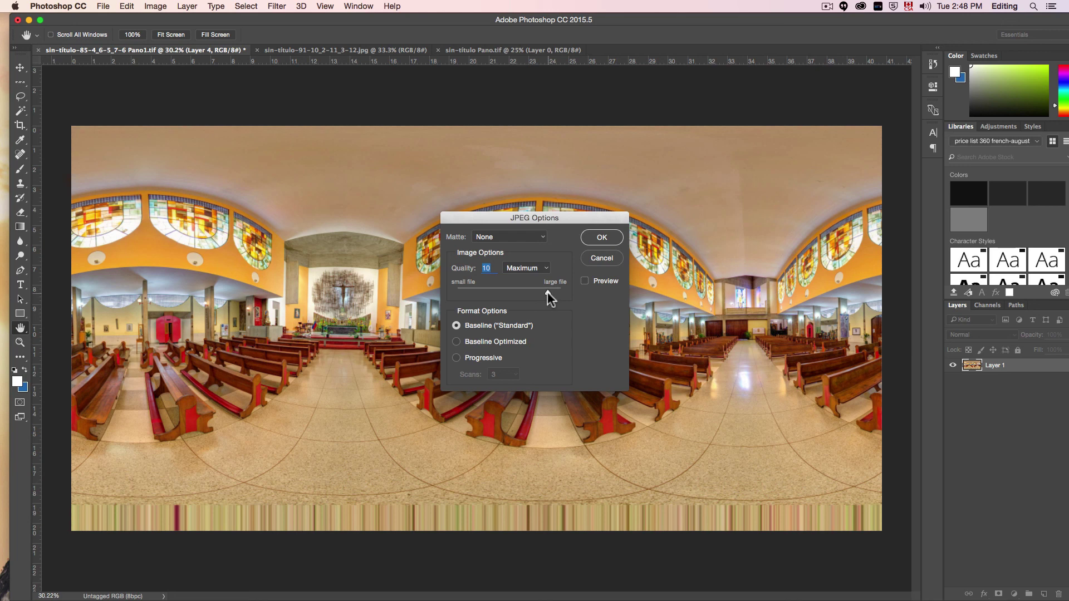
# Step: Confirm JPEG quality 10 (Maximum), then launch Kolor Eyes from the Applications folder
pyautogui.click(602, 237)
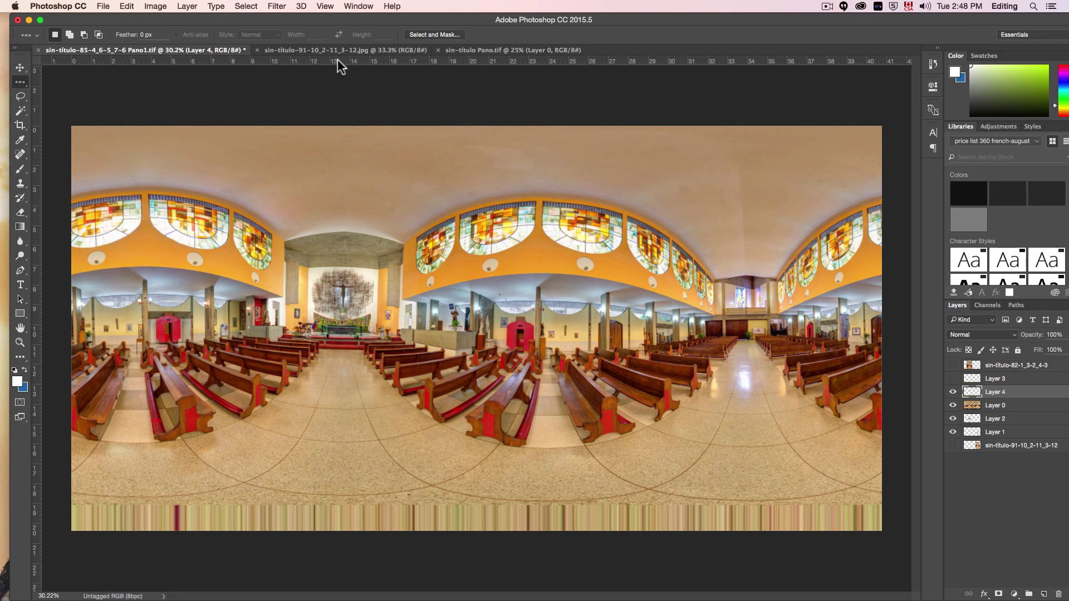
pyautogui.moveTo(180, 21); pyautogui.dragTo(476, 41)
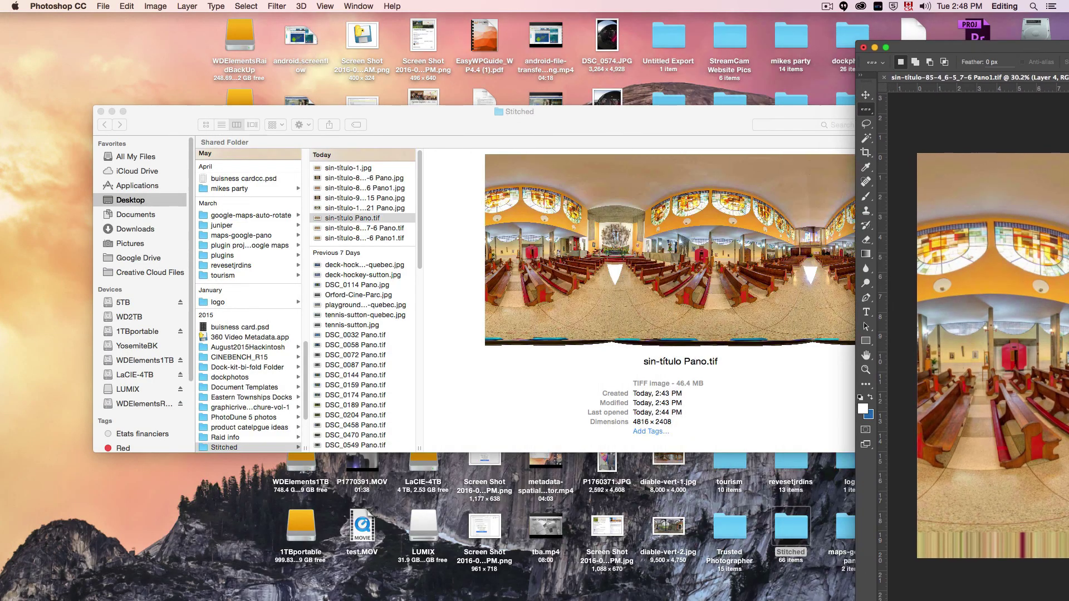
pyautogui.click(762, 599)
pyautogui.scroll(-3, 646, 381)
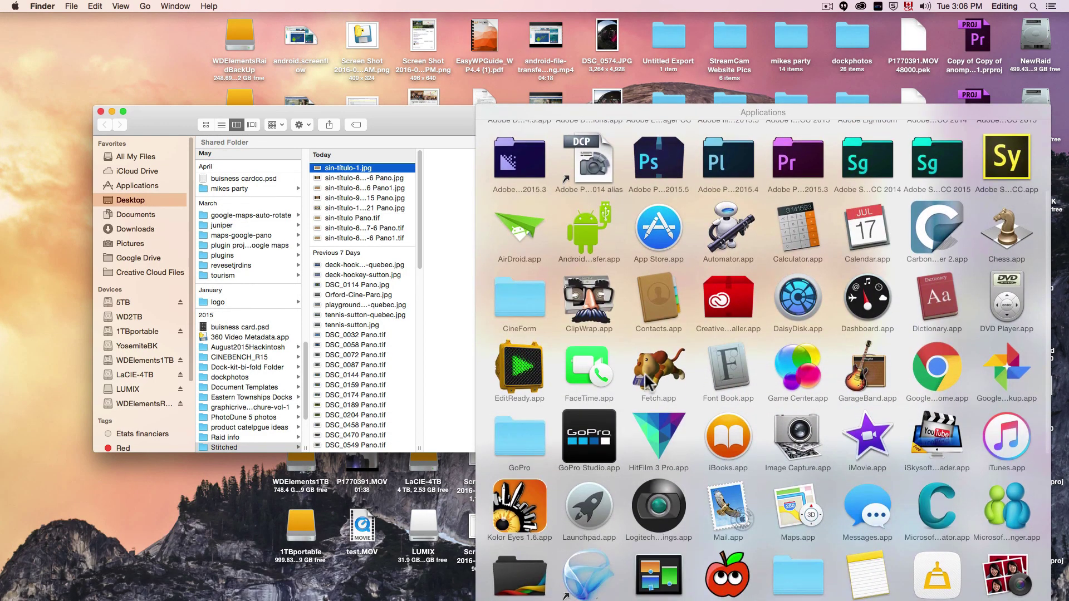
pyautogui.click(565, 170)
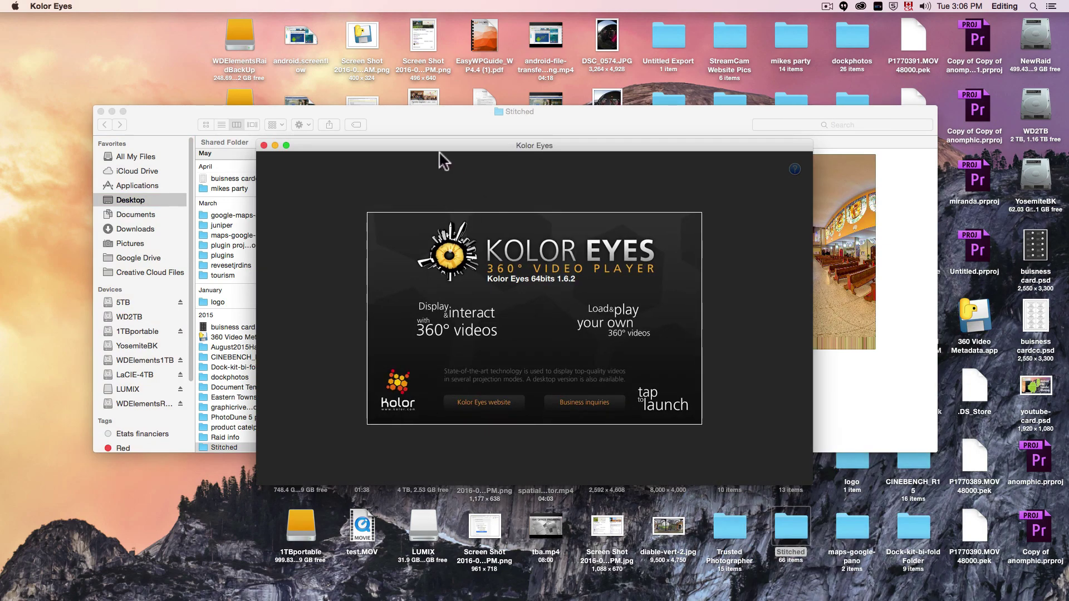
# Step: Load sin-título-1.jpg into Kolor Eyes and enlarge the player window
pyautogui.moveTo(416, 142); pyautogui.dragTo(516, 201)
pyautogui.moveTo(353, 166); pyautogui.dragTo(468, 279)
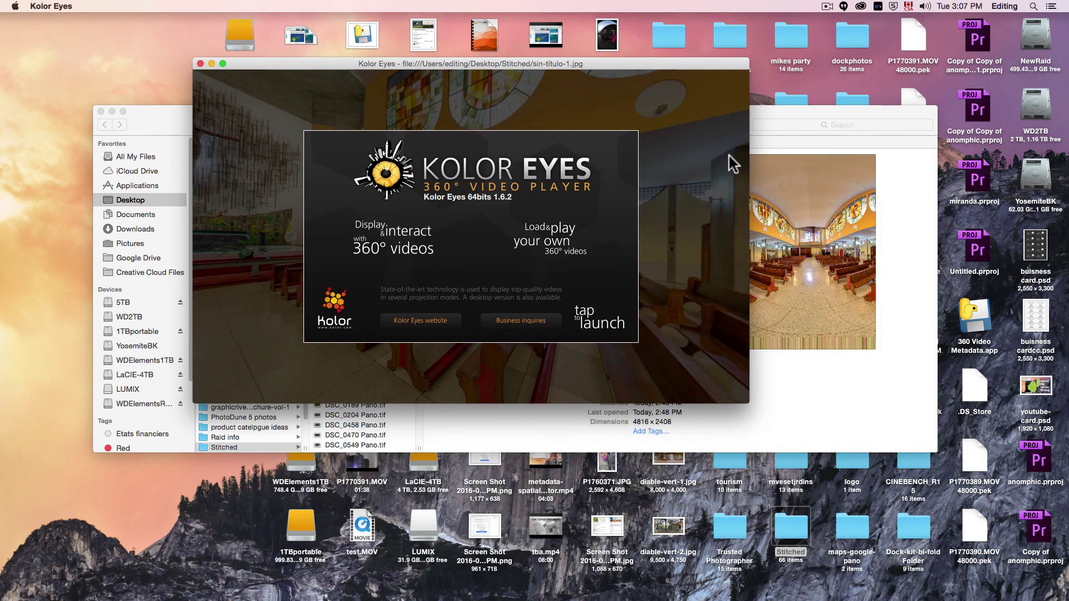
pyautogui.moveTo(311, 65); pyautogui.dragTo(180, 20)
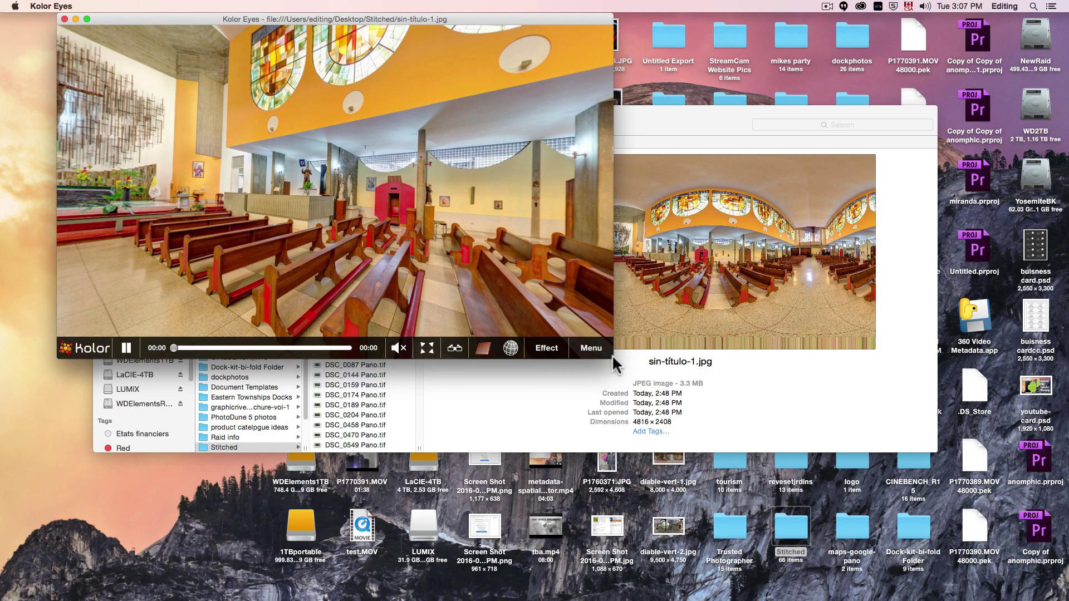
pyautogui.moveTo(610, 362); pyautogui.dragTo(915, 586)
# Step: Look around the 360° view, checking the nave, altar, patched floor below, pews and stained glass
pyautogui.moveTo(429, 295); pyautogui.dragTo(347, 282)
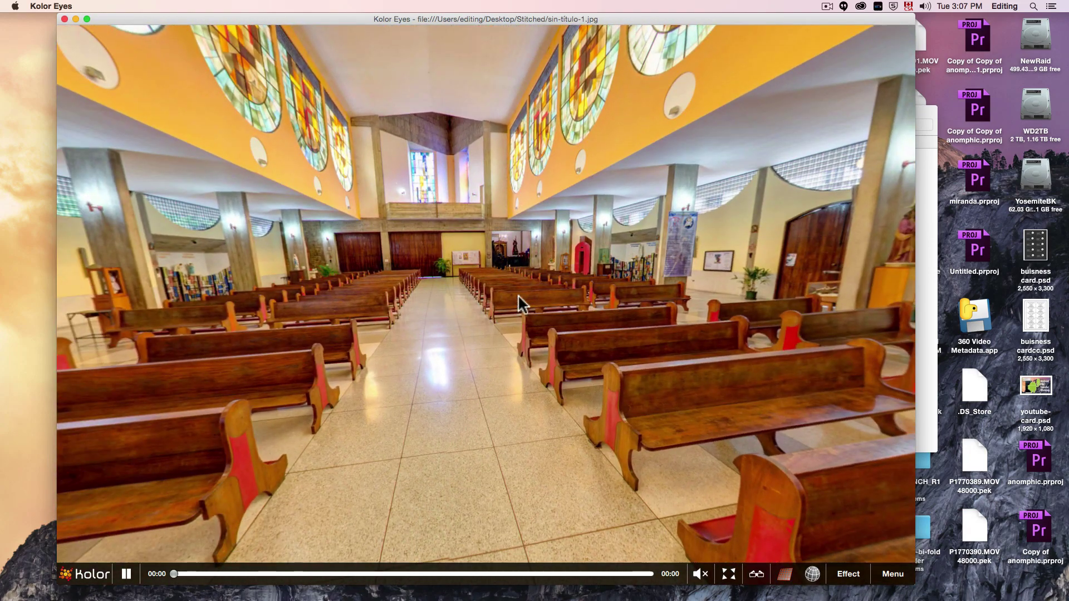
pyautogui.moveTo(517, 295); pyautogui.dragTo(332, 285)
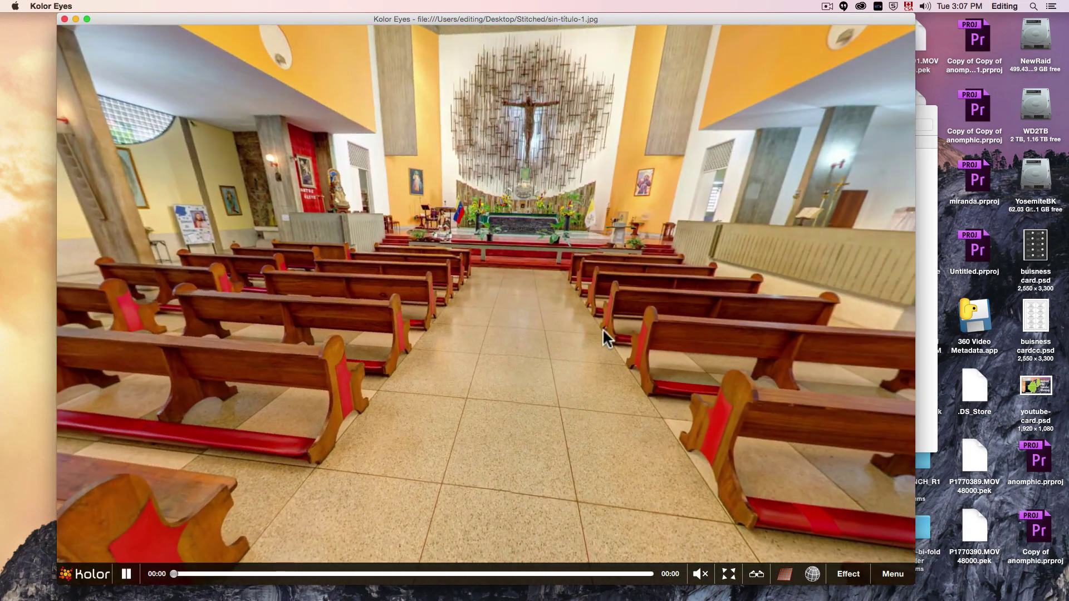
pyautogui.moveTo(609, 334); pyautogui.dragTo(490, 312)
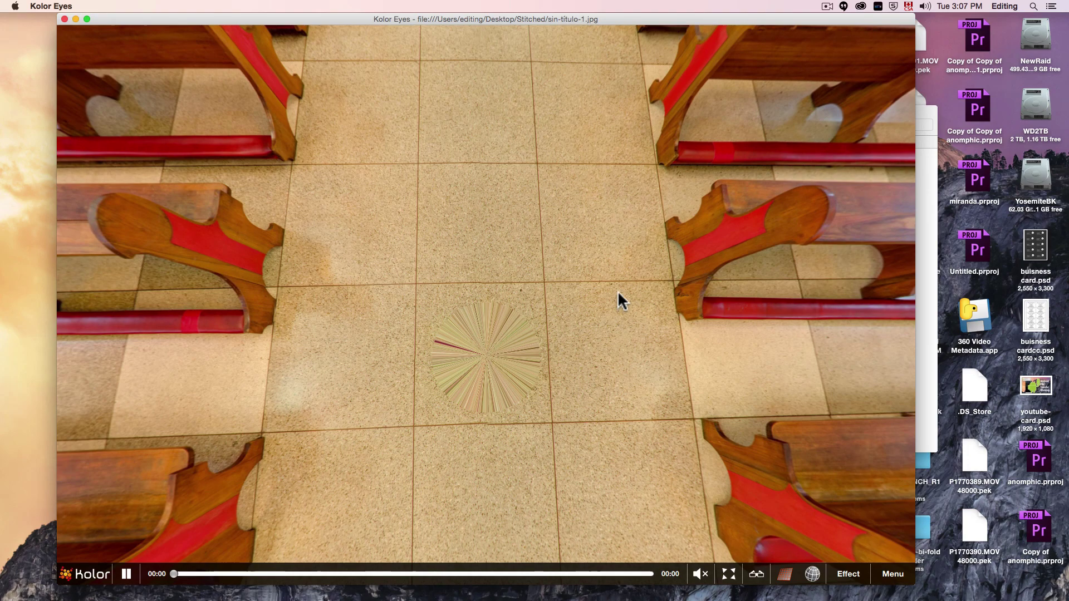
pyautogui.moveTo(619, 298); pyautogui.dragTo(546, 236)
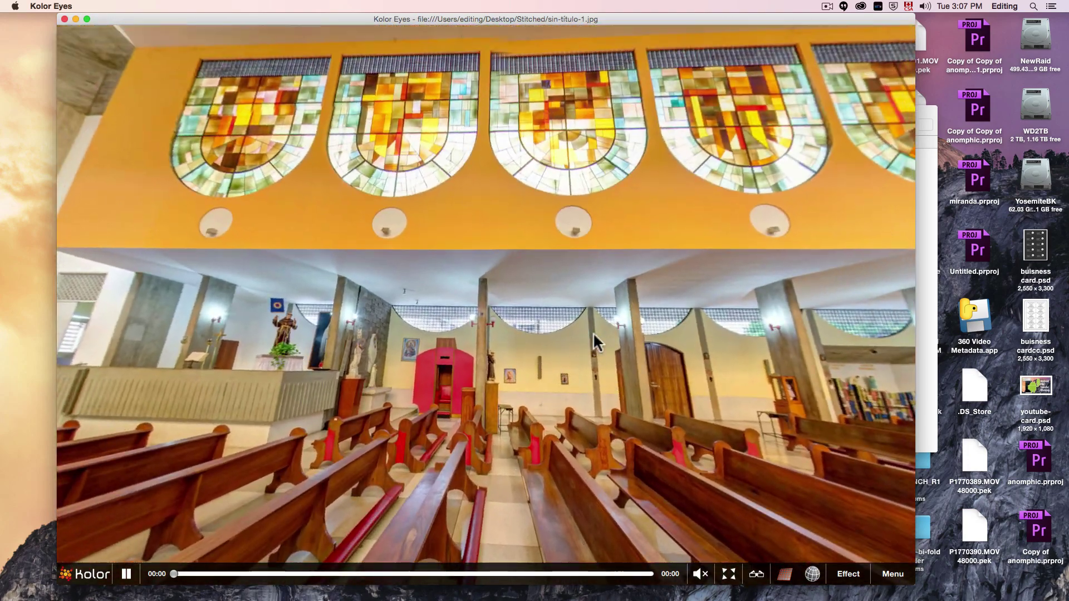
pyautogui.moveTo(593, 333); pyautogui.dragTo(436, 306)
pyautogui.moveTo(528, 310); pyautogui.dragTo(650, 292)
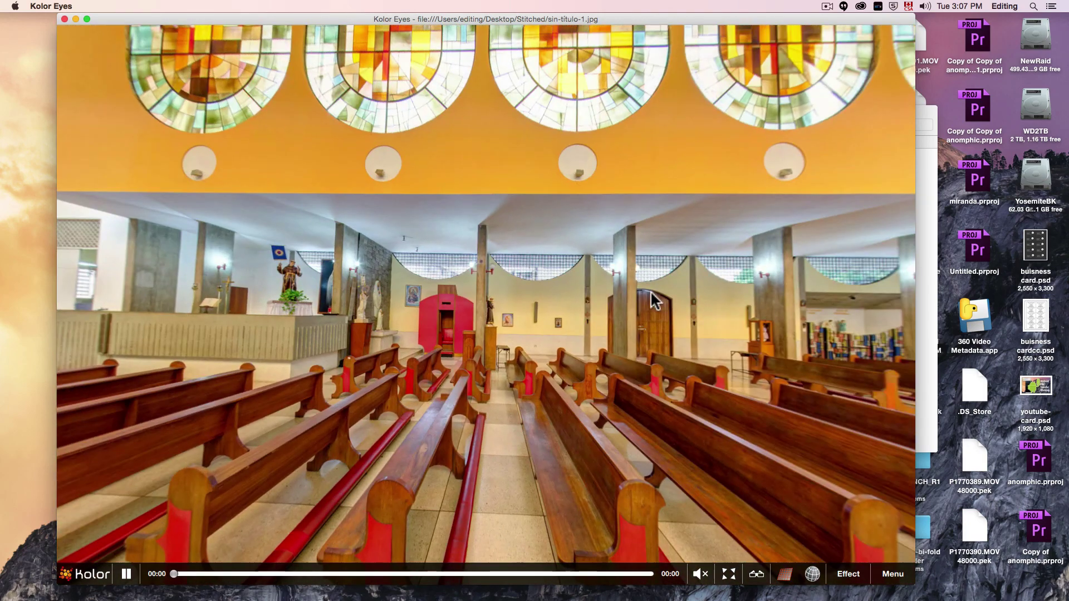
pyautogui.moveTo(478, 329); pyautogui.dragTo(359, 334)
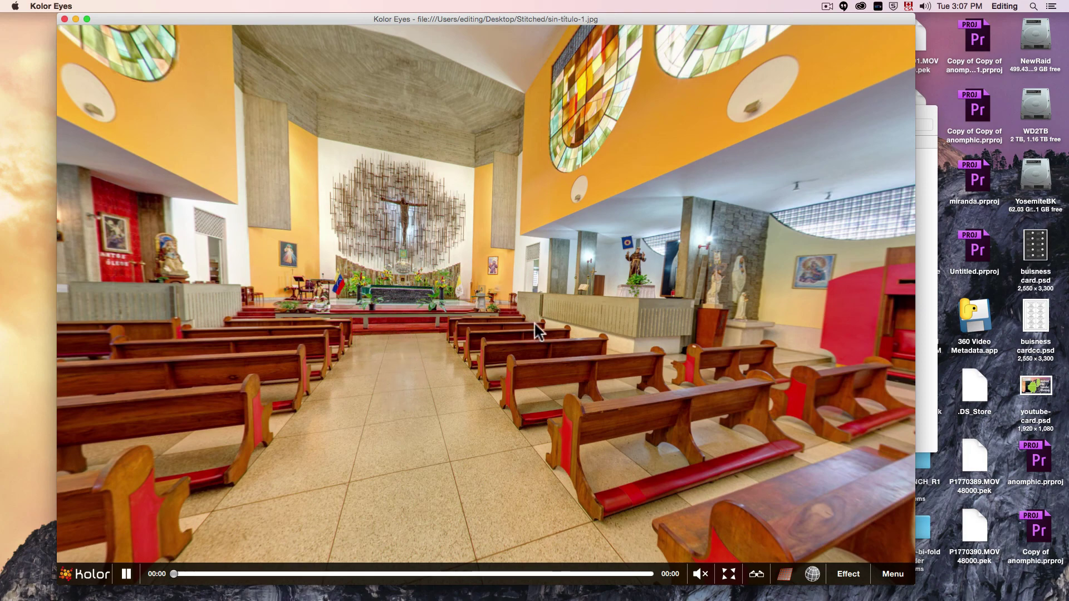
pyautogui.moveTo(534, 323); pyautogui.dragTo(487, 203)
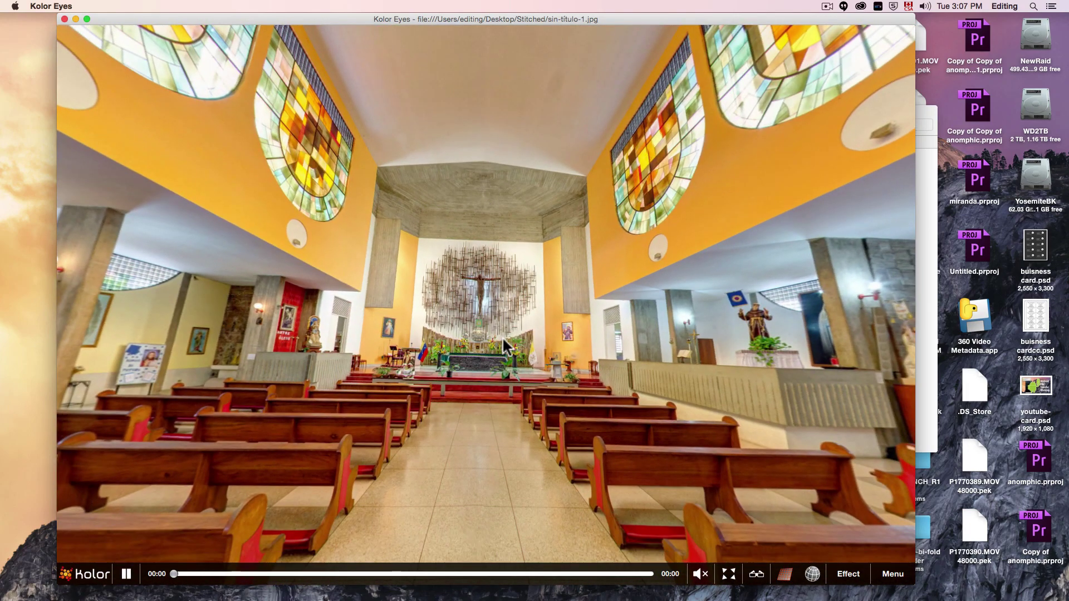